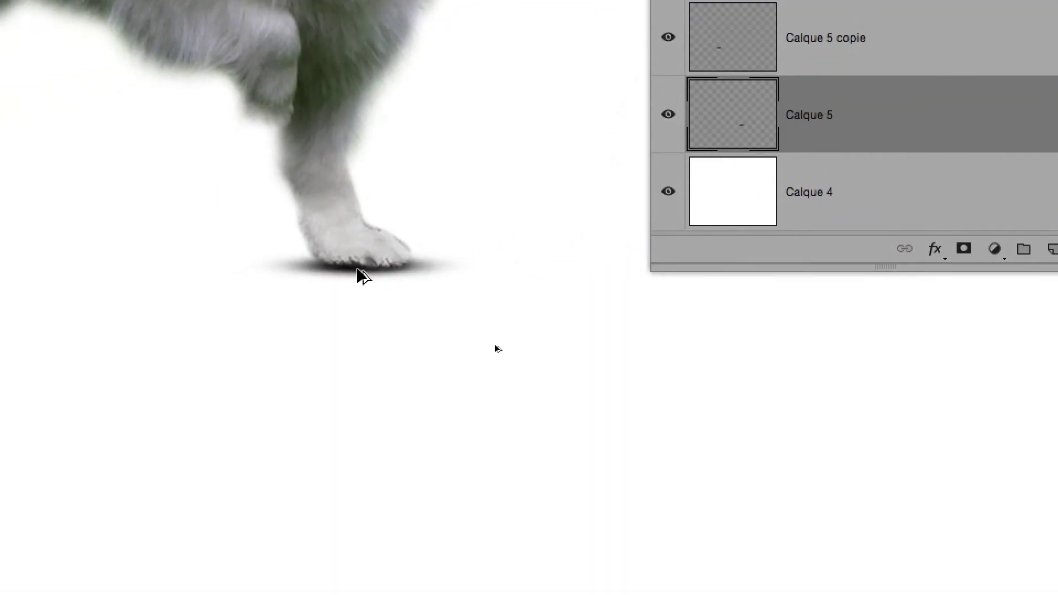
Duplicate the paw shadow onto a new layer and shift the copy left under the dog's legs
left_click_drag(363, 275, 223, 273)
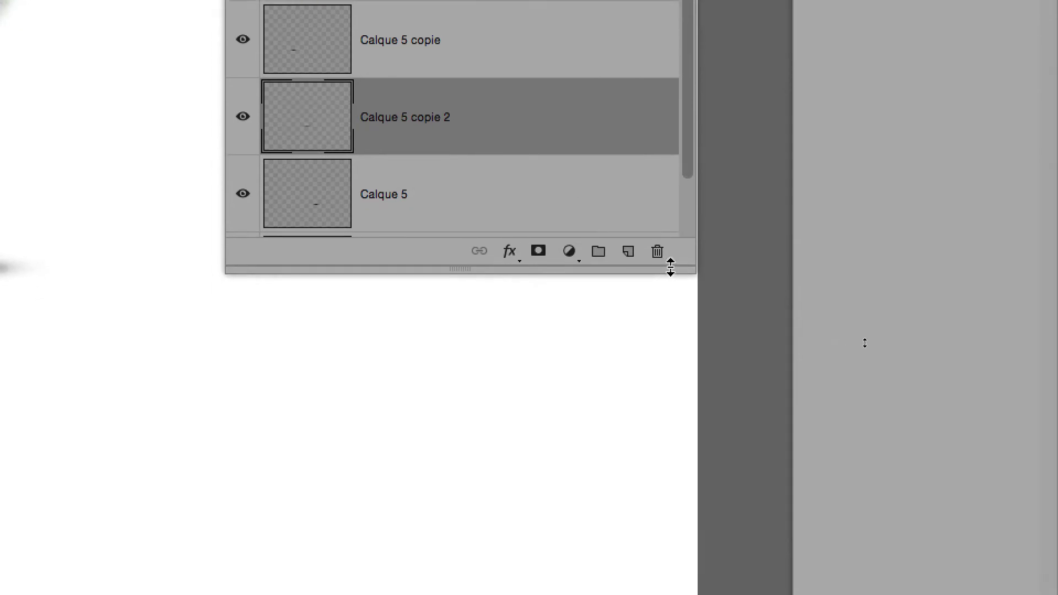
left_click_drag(685, 269, 685, 359)
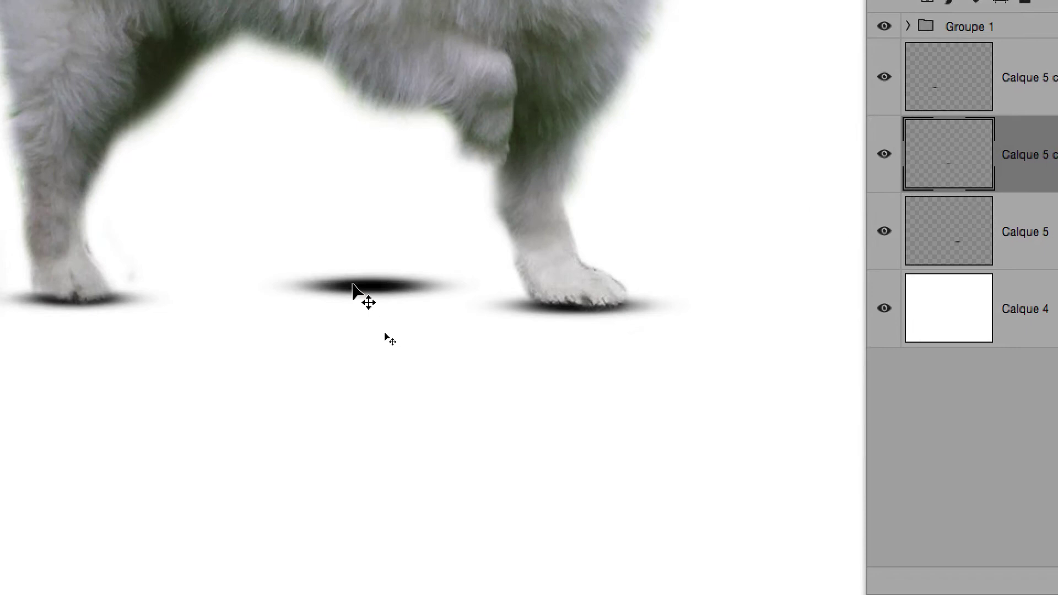
left_click_drag(342, 284, 323, 289)
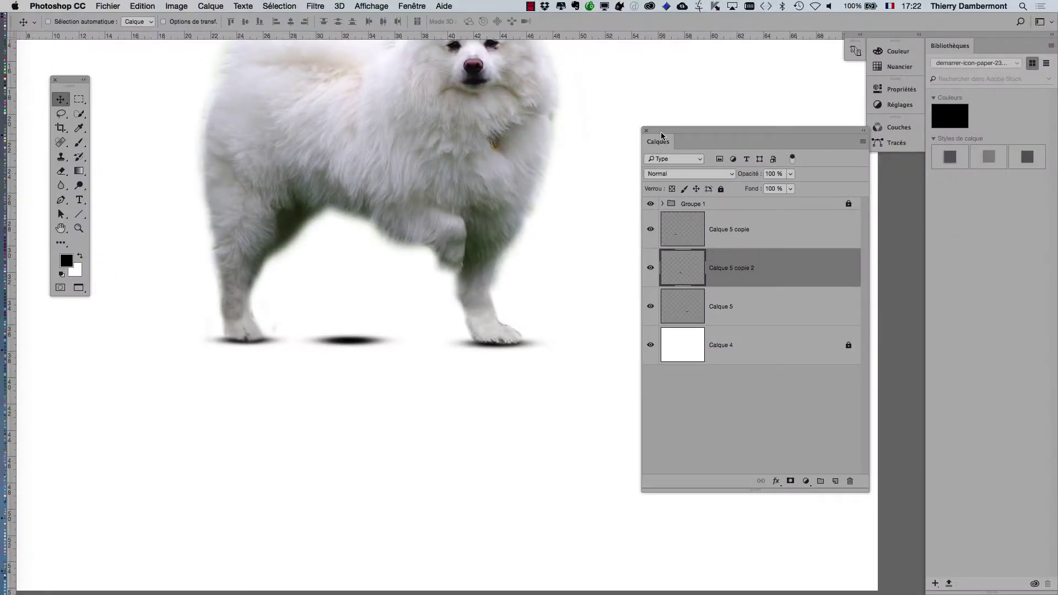
left_click_drag(661, 135, 741, 130)
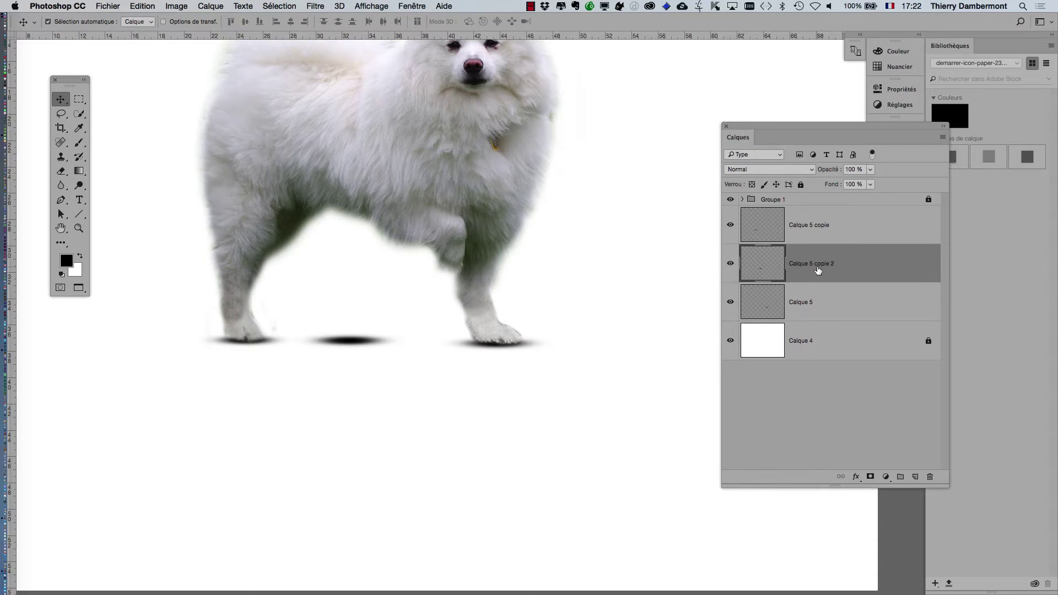
Free-transform Calque 5 copie 2 into a wide ellipse centred beneath both front paws
key("ctrl")
key("ctrl+t")
left_click_drag(288, 331, 113, 313)
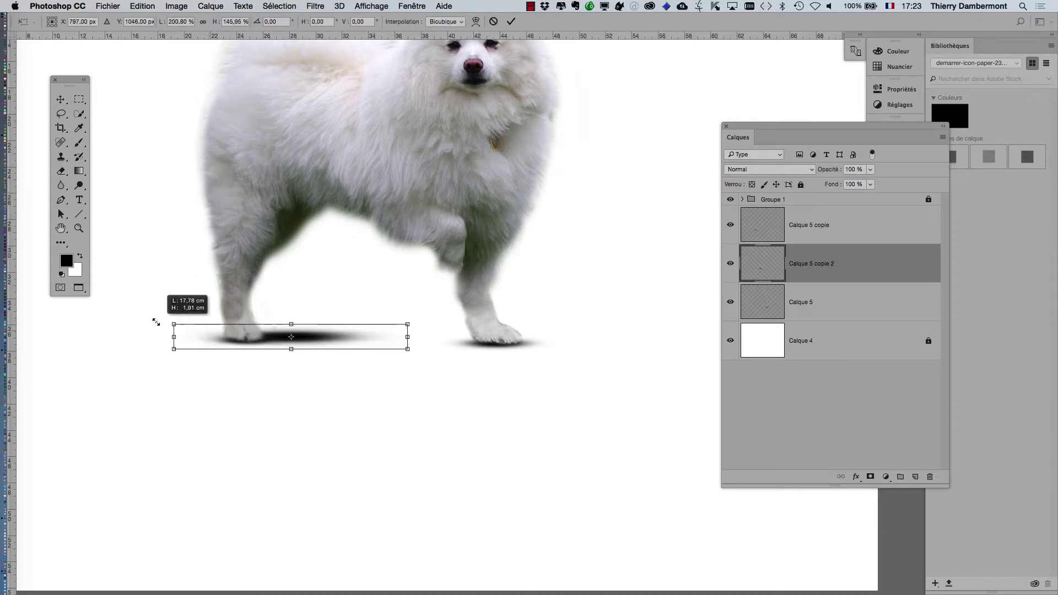
left_click_drag(409, 350, 485, 355)
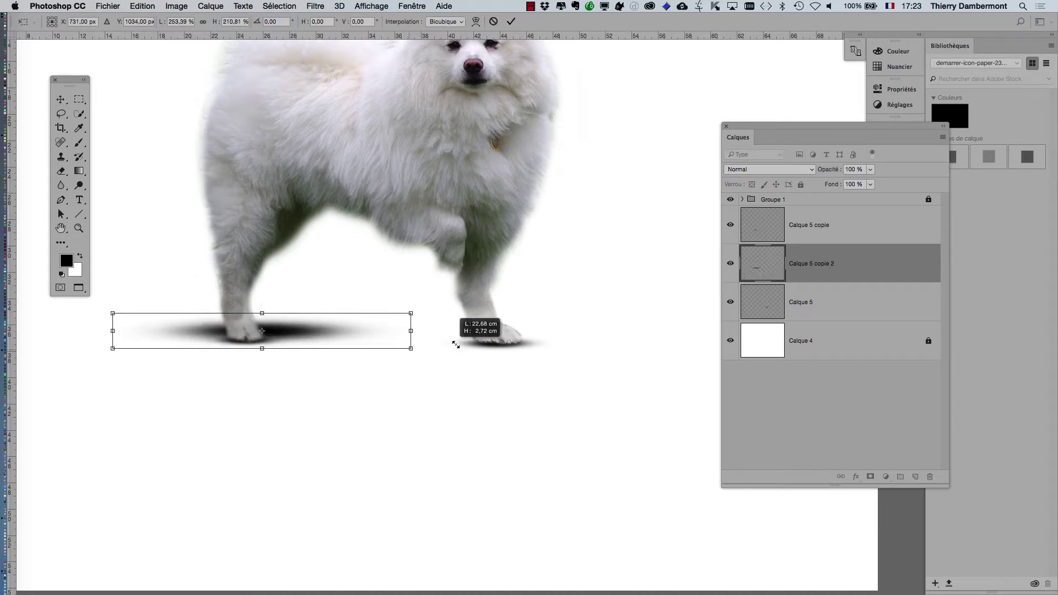
left_click_drag(373, 339, 380, 339)
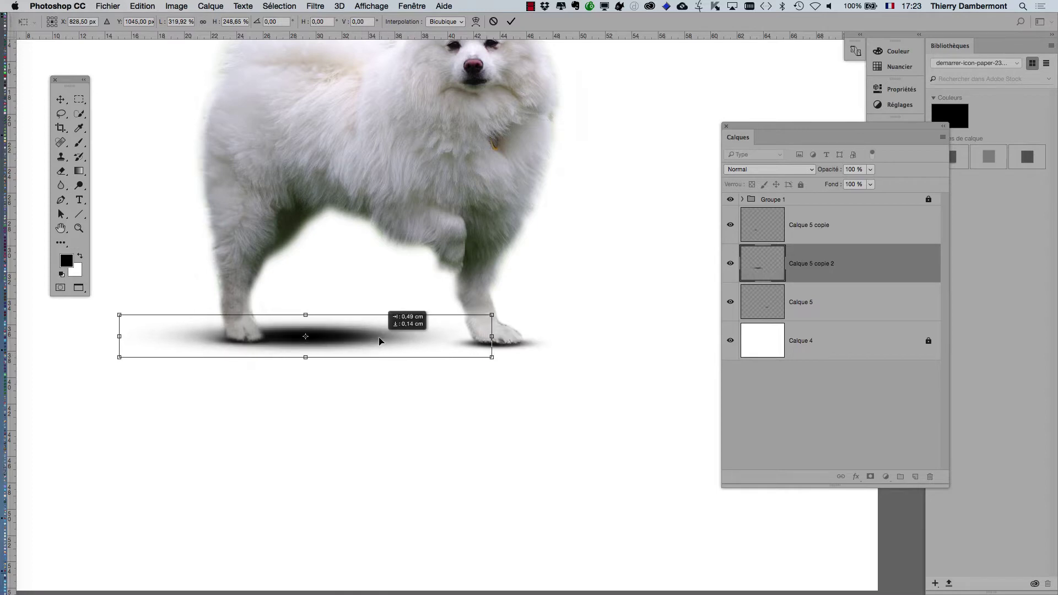
left_click(511, 22)
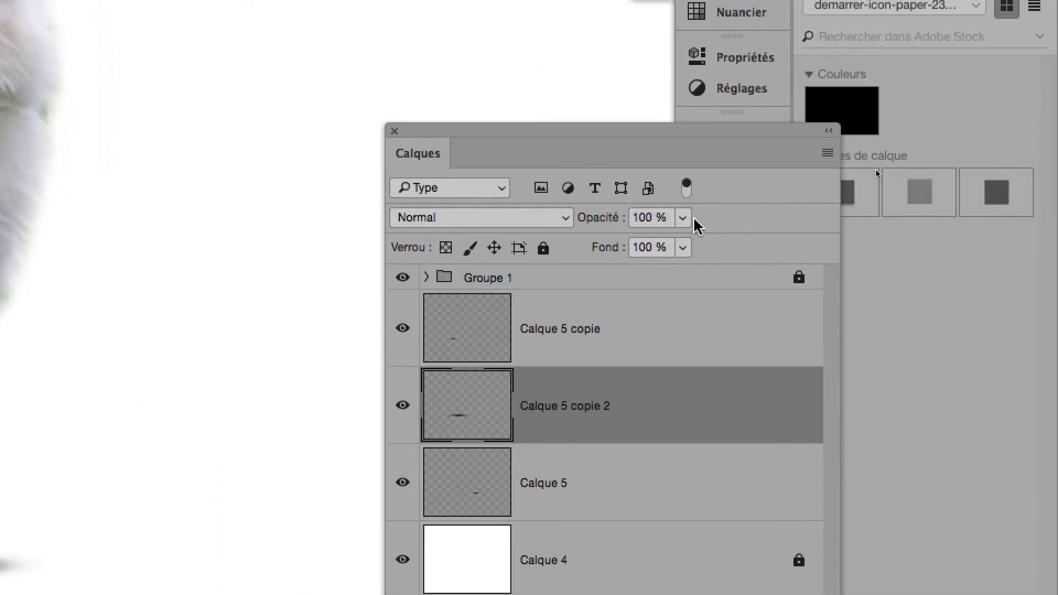
Set the Calque 5 copie 2 shadow layer's opacity to 46%
left_click(687, 218)
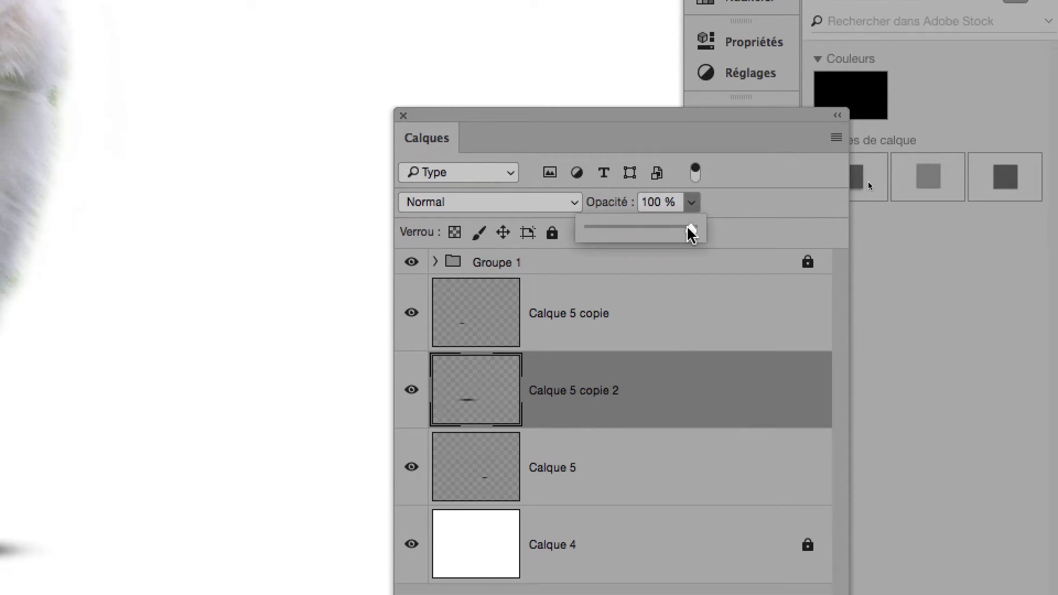
left_click_drag(685, 244, 678, 244)
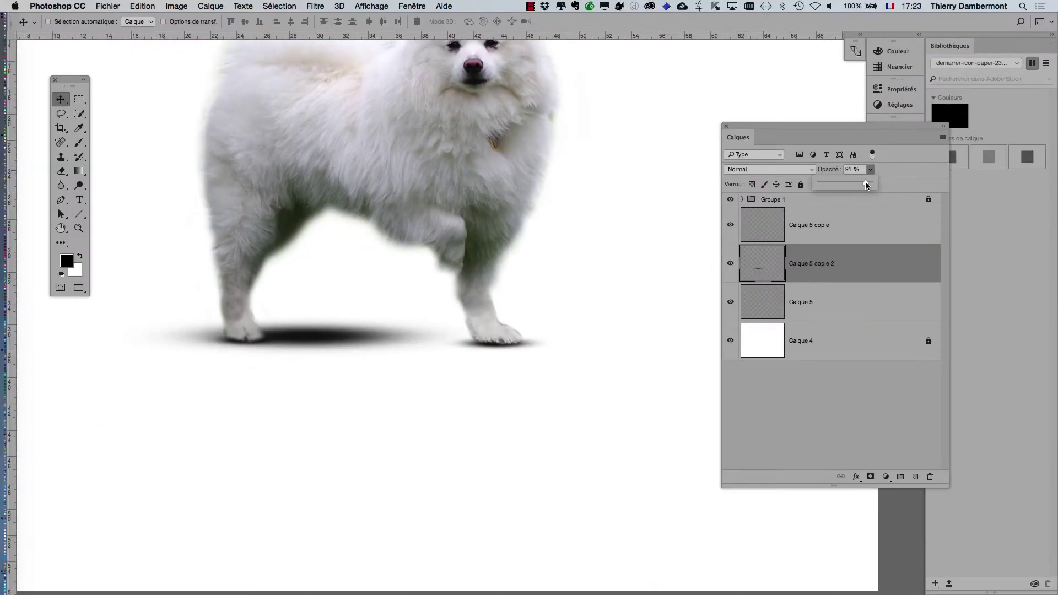
left_click_drag(867, 185, 843, 187)
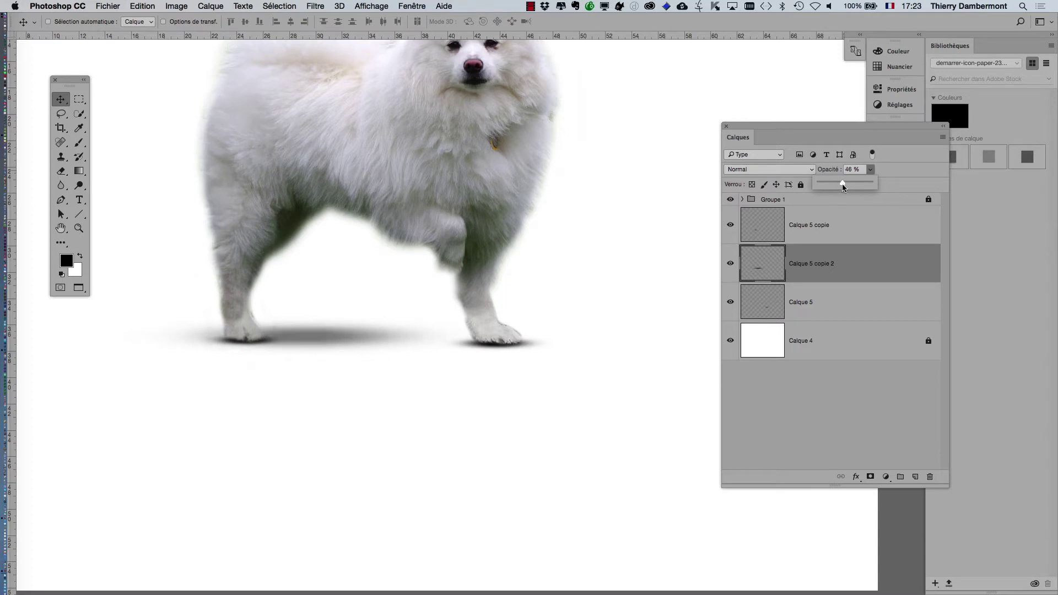
left_click(818, 128)
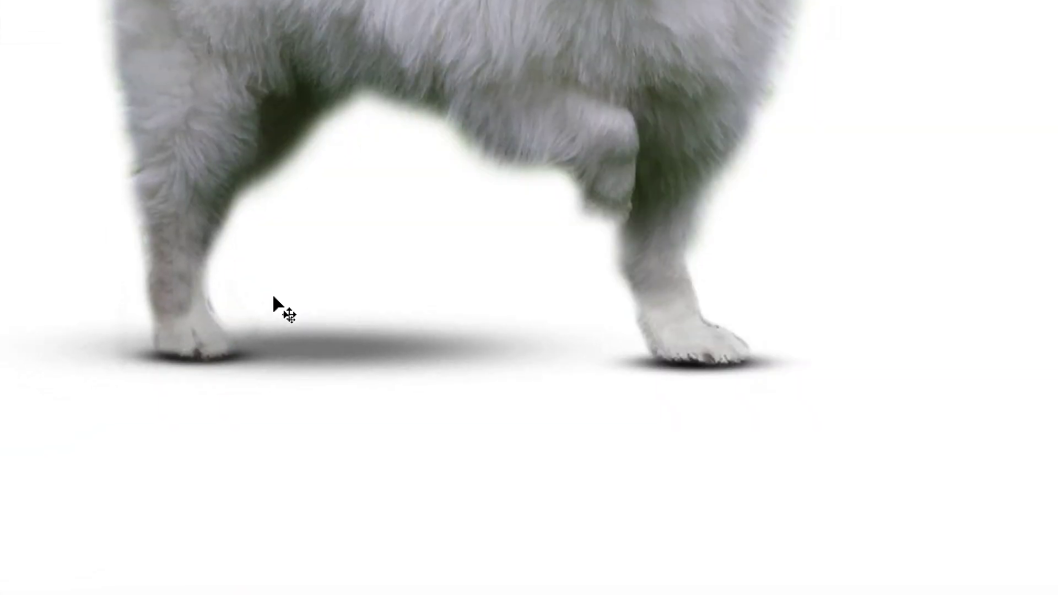
Duplicate the shadow, shift the copy right, and set its opacity to 29%
mouse_move(326, 319)
left_mouse_down()
mouse_move(401, 319)
mouse_move(369, 326)
left_mouse_up()
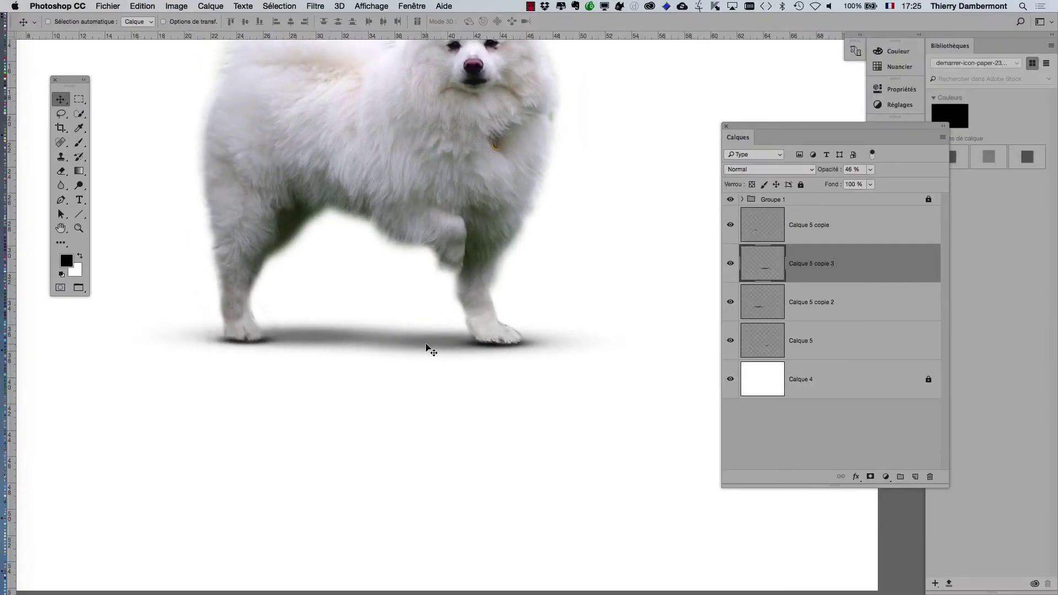
left_click(869, 169)
left_click_drag(867, 181, 863, 185)
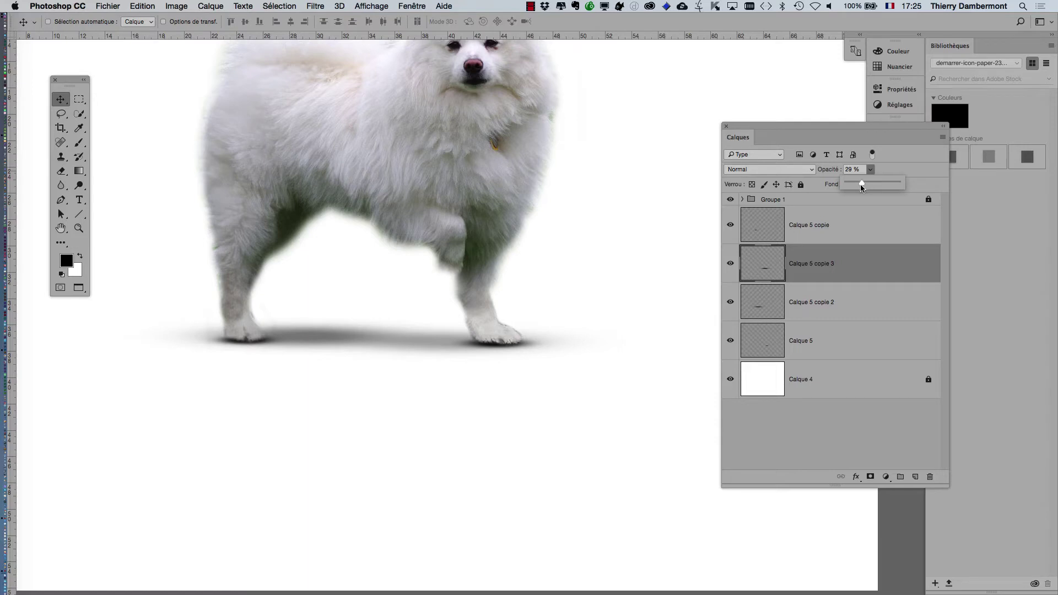
left_click(832, 271)
Raise Calque 5 copie 2's opacity to 49%
left_click(836, 303)
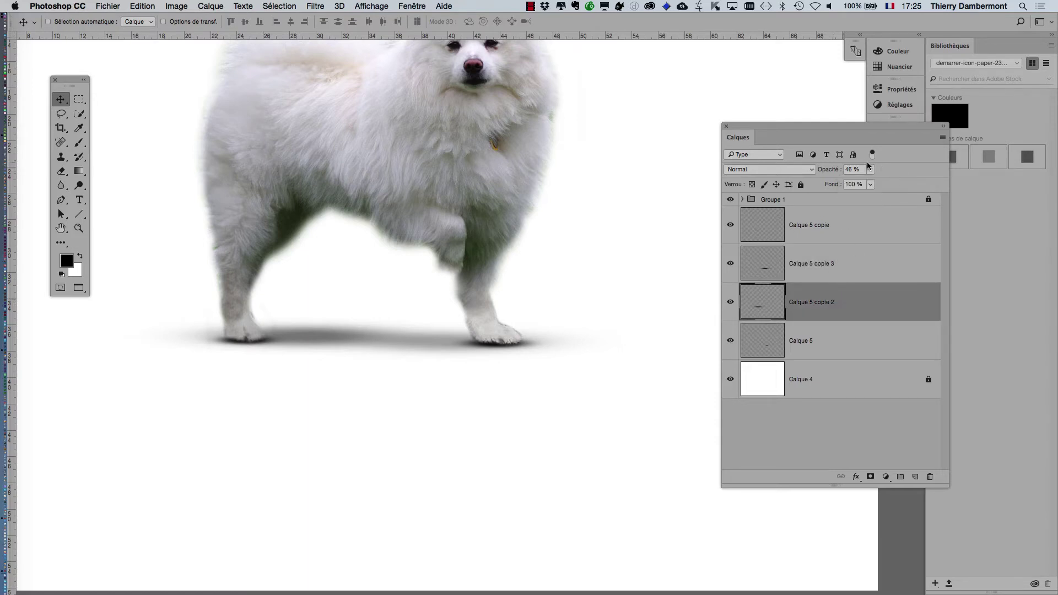
left_click_drag(864, 186, 872, 186)
scroll(510, 283, "down", 1)
scroll(509, 283, "down", 1)
scroll(511, 286, "down", 1)
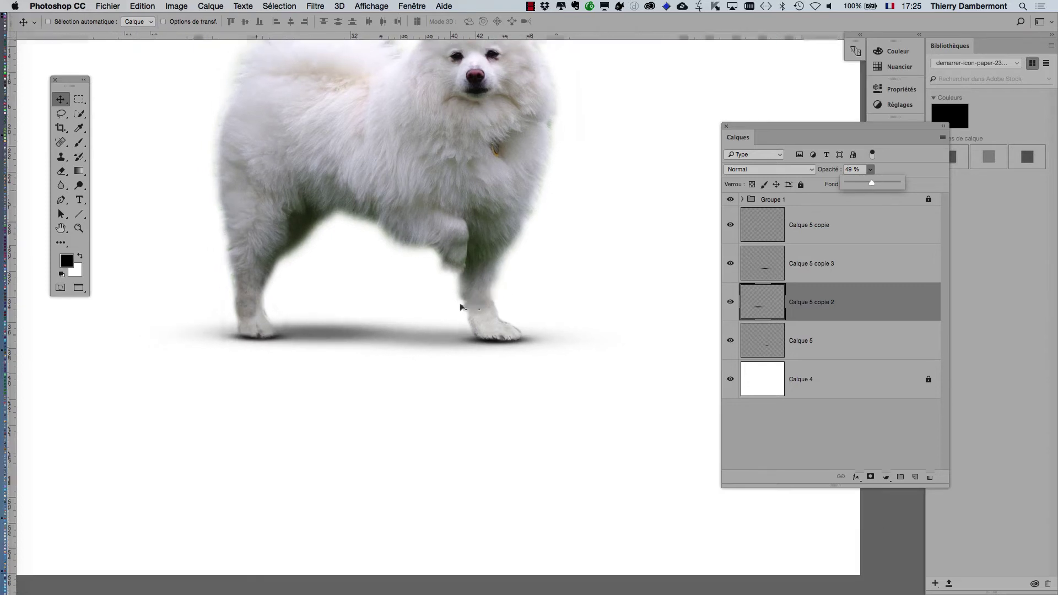
scroll(461, 306, "up", 1)
Stretch the Calque 5 copie 2 shadow taller, evenly up and down
key("ctrl+t")
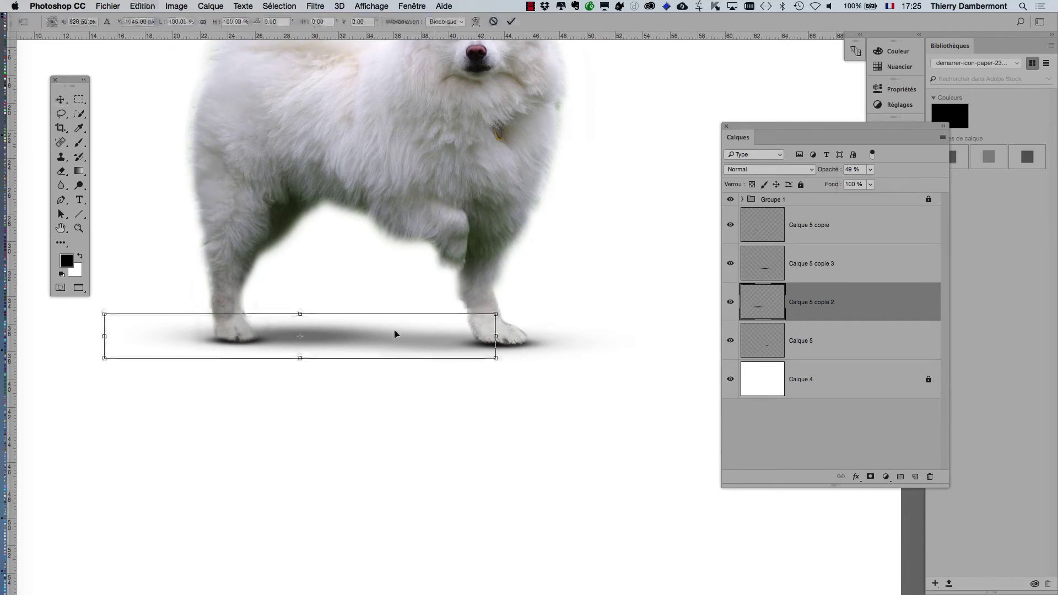
scroll(310, 334, "up", 1)
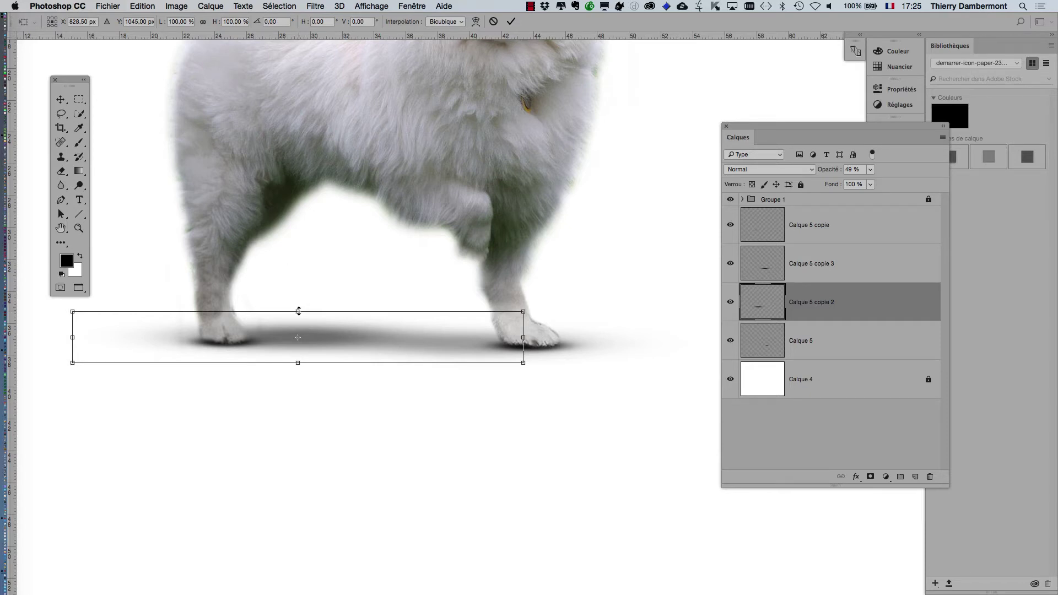
mouse_move(298, 311)
left_mouse_down()
mouse_move(298, 340)
mouse_move(297, 297)
left_mouse_up()
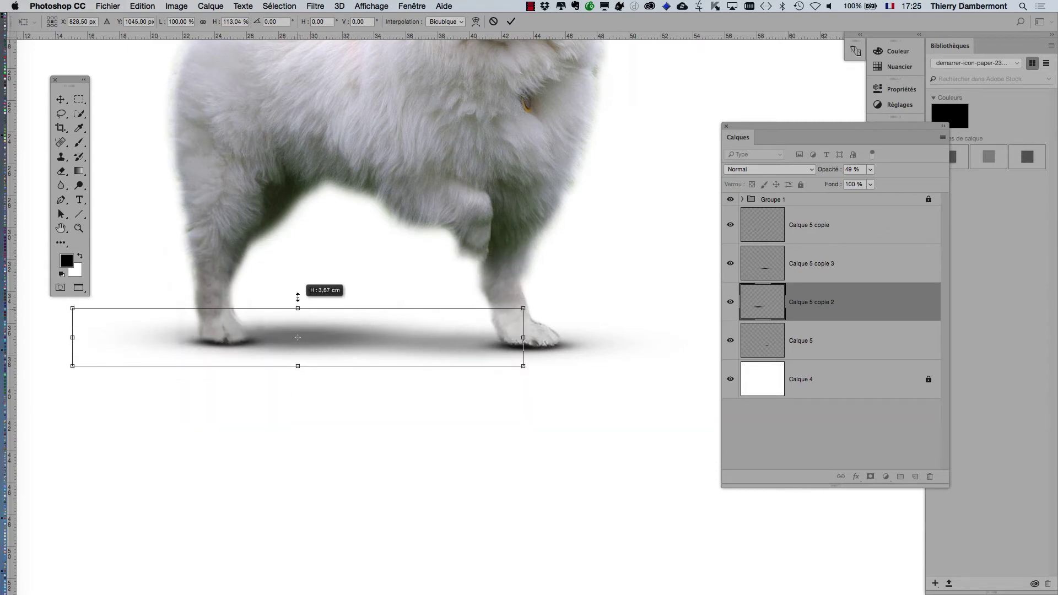
left_click_drag(297, 297, 298, 306)
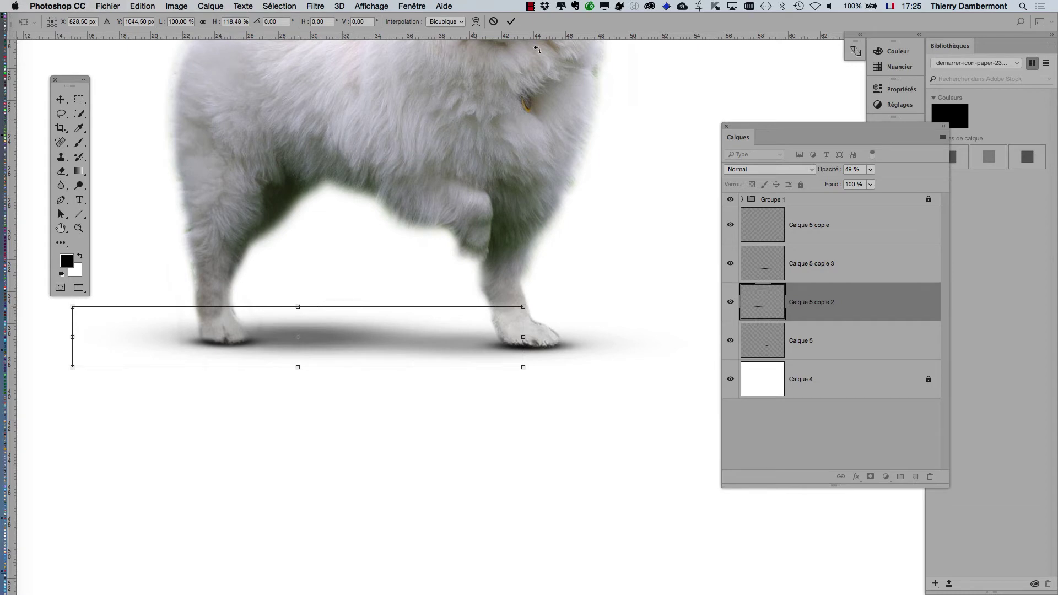
left_click(511, 21)
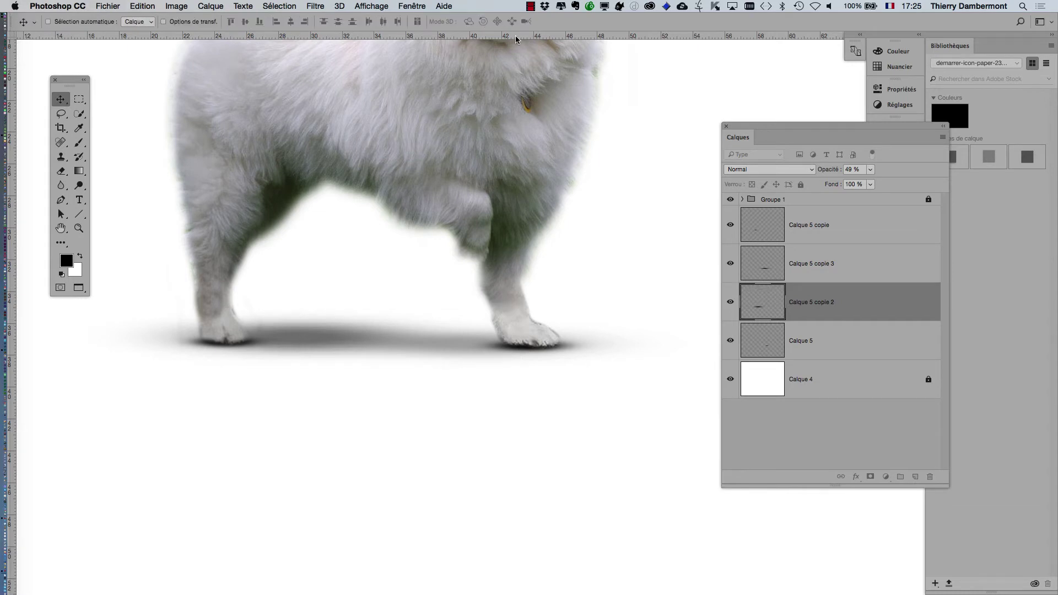
Stretch the Calque 5 copie 3 shadow taller, then reselect Calque 5 copie 2 for opacity
left_click(821, 271)
key("ctrl+t")
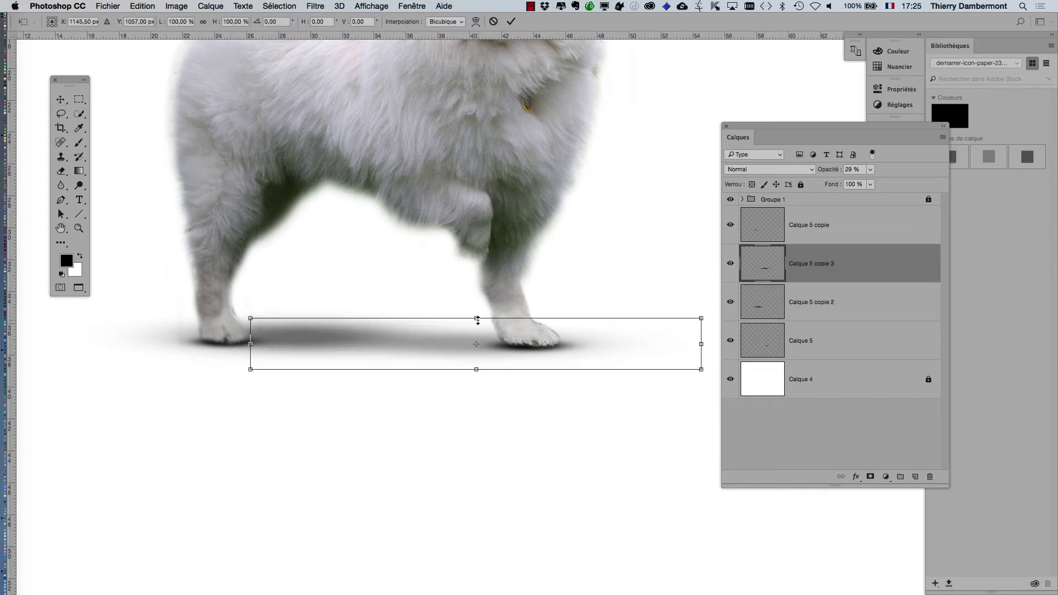
left_click_drag(476, 314, 479, 306)
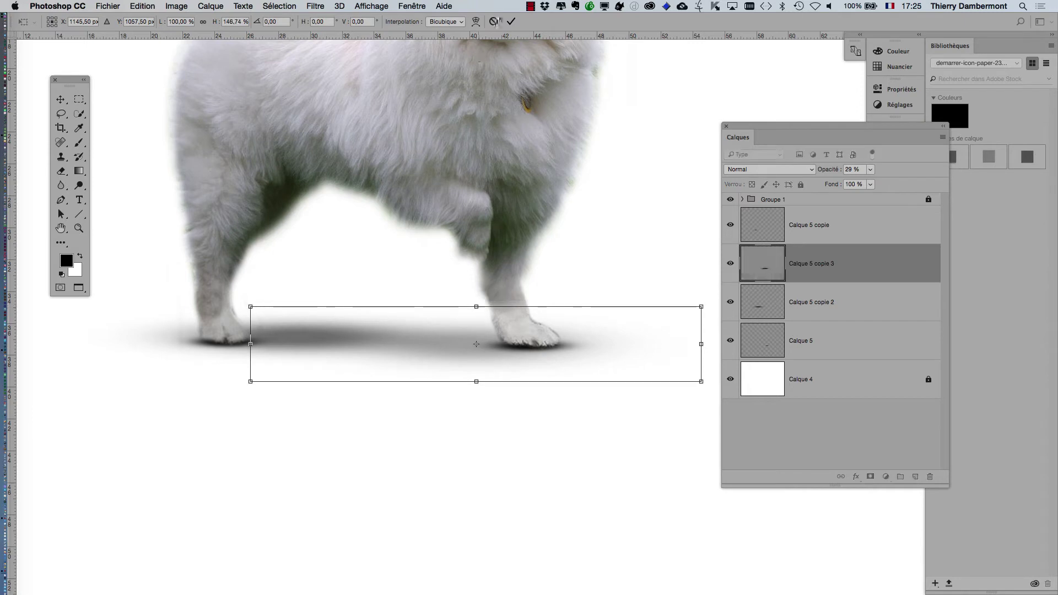
left_click(511, 21)
left_click(824, 309)
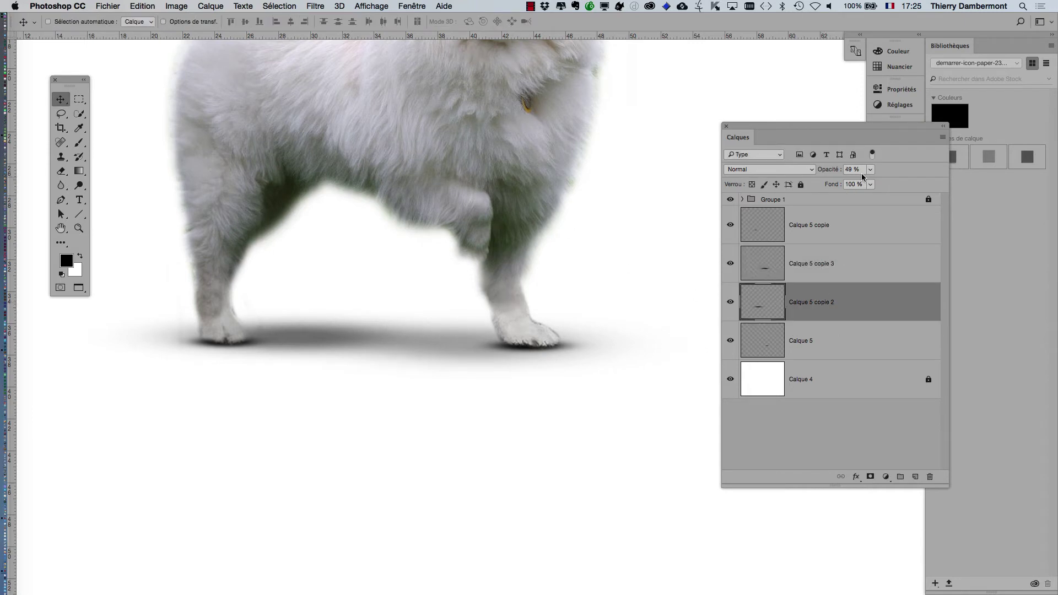
left_click(870, 170)
Slightly lighten the Calque 5 copie 2, Calque 5 and Calque 5 copie shadow layers
left_click_drag(867, 184, 865, 186)
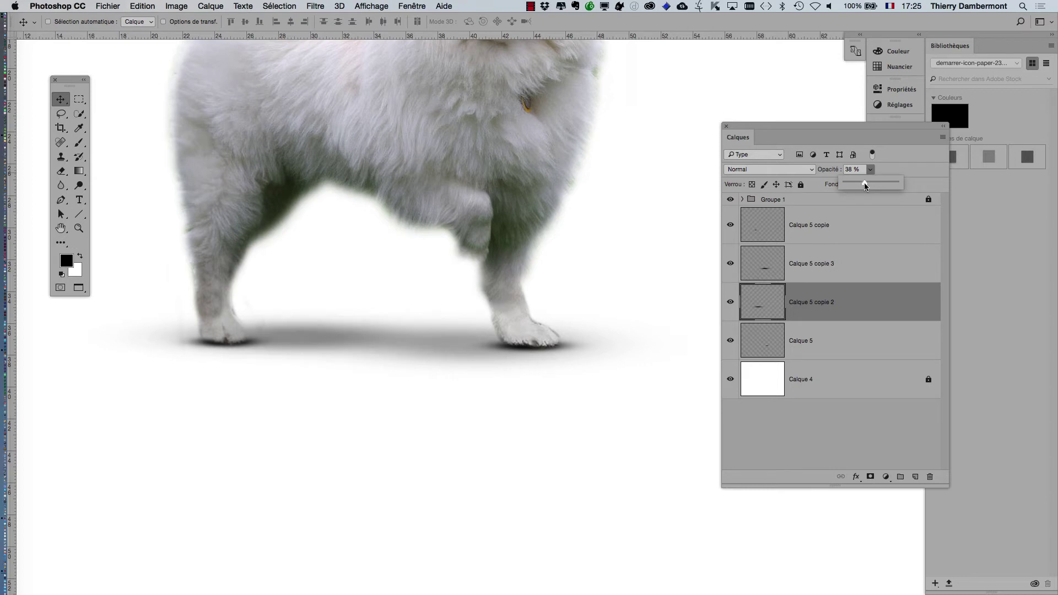
scroll(539, 367, "down", 3)
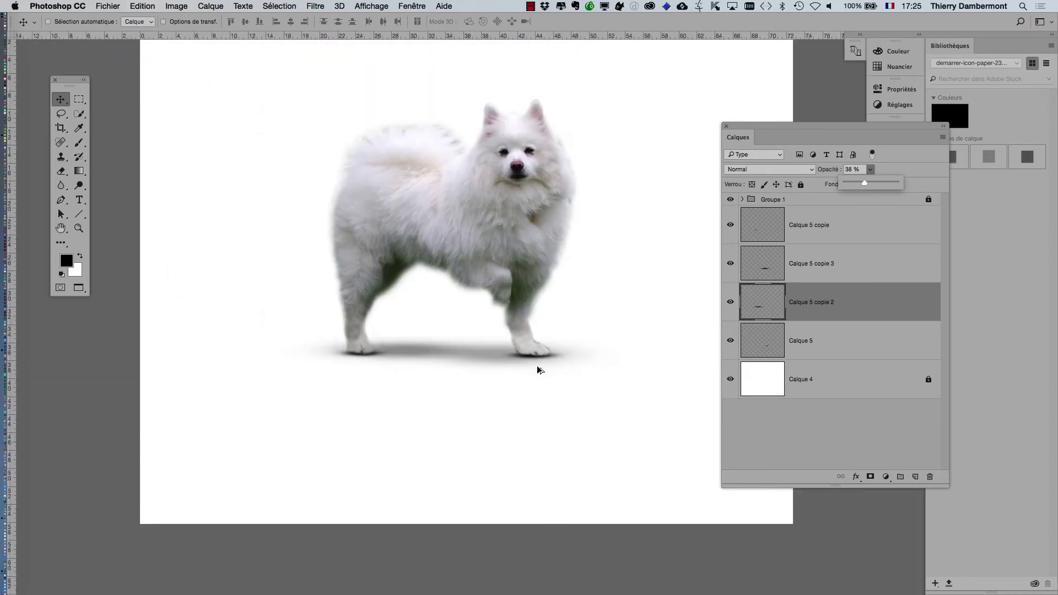
scroll(539, 370, "up", 3)
left_click(772, 344)
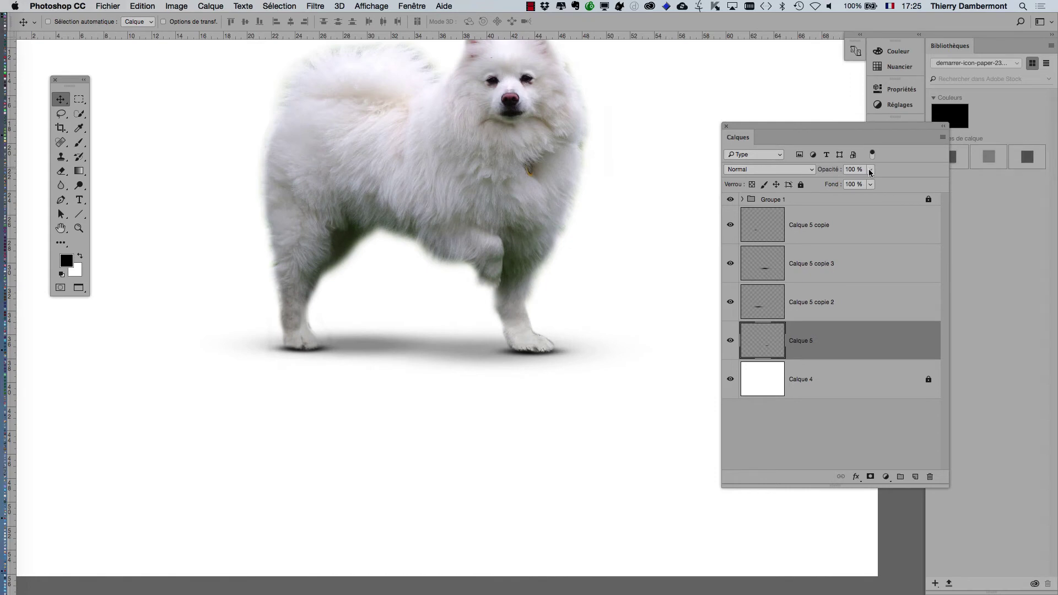
left_click(871, 172)
left_click_drag(872, 183, 863, 185)
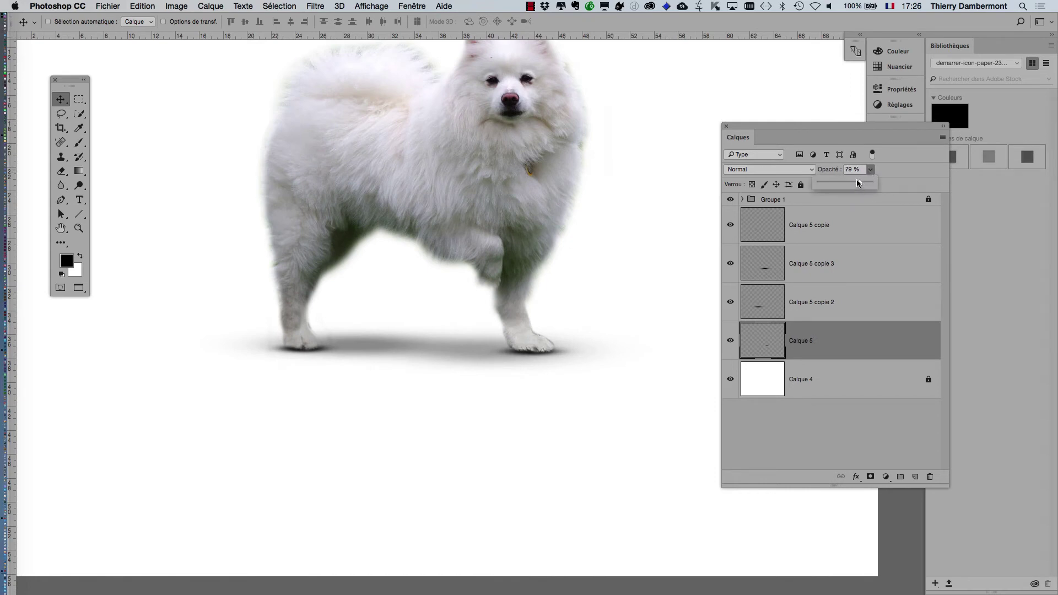
left_click(820, 236)
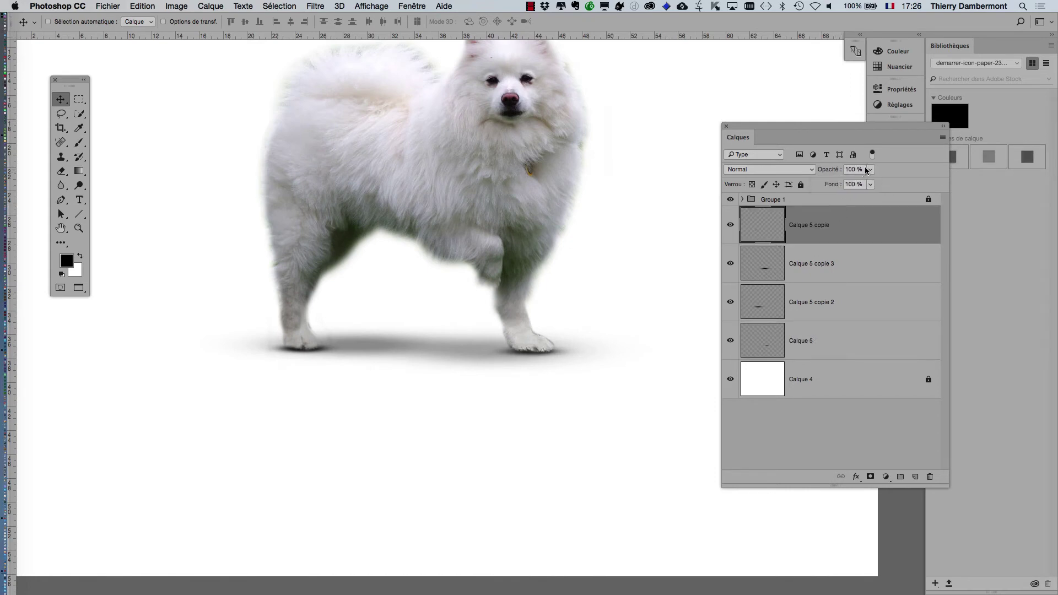
left_click(870, 170)
left_click_drag(863, 185, 861, 185)
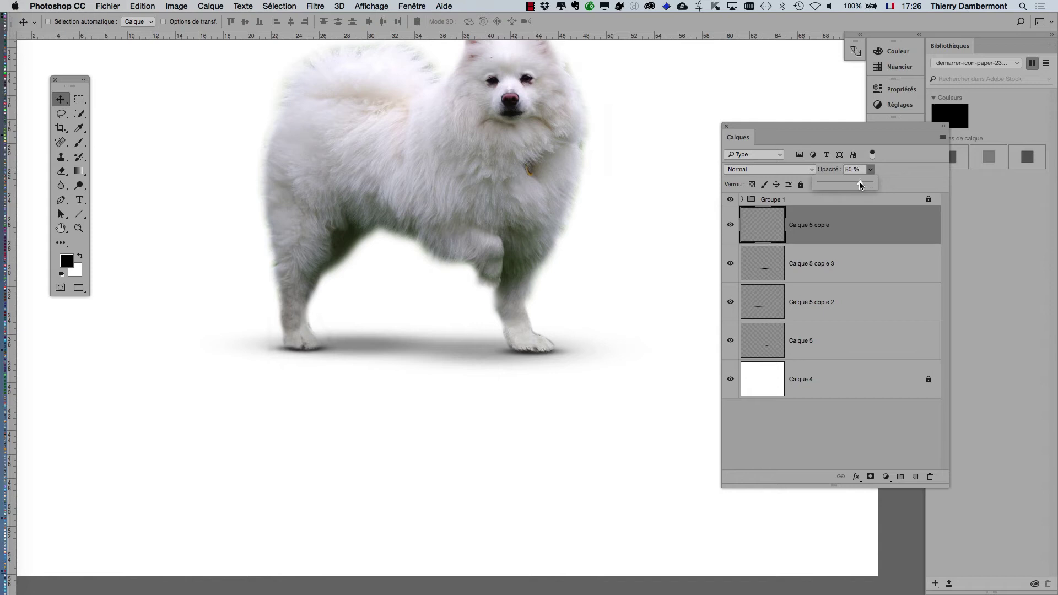
left_click(819, 339)
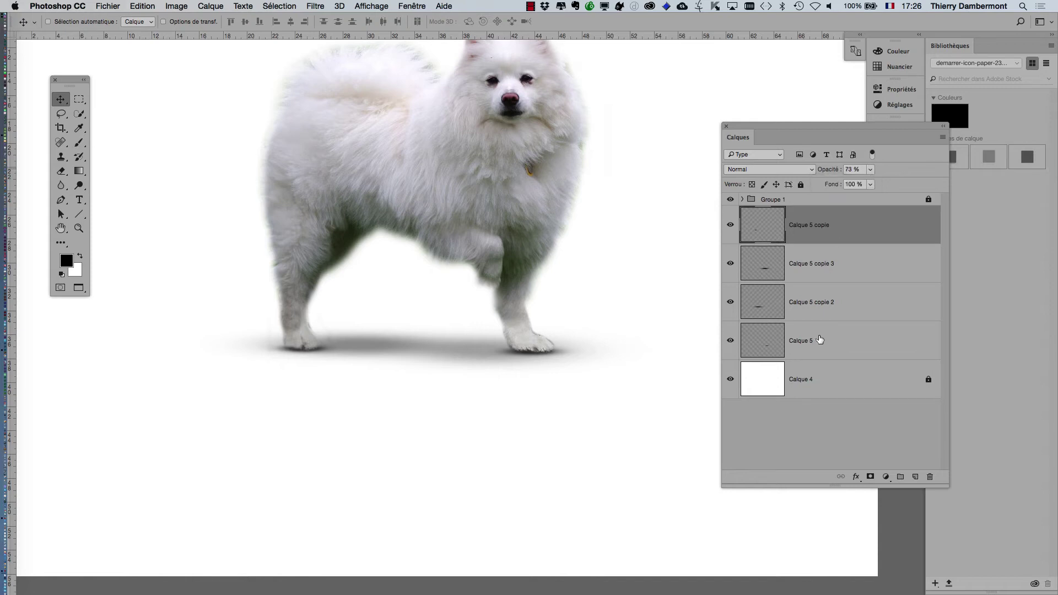
scroll(610, 298, "down", 5)
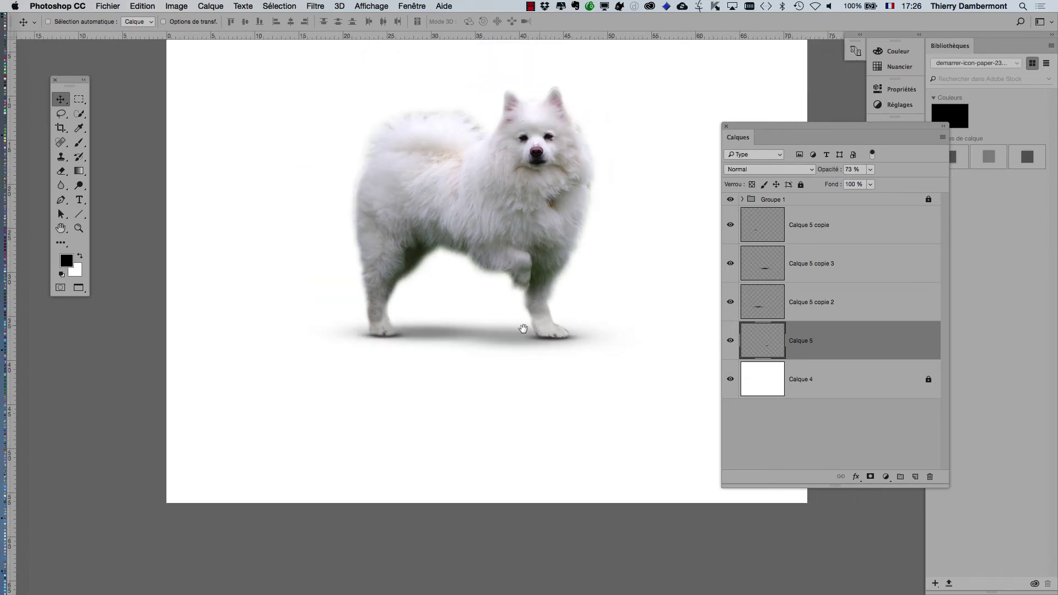
scroll(522, 331, "right", 3)
Move the Calque 5 copie 3 shadow up under the paws and lighten Calque 5 copie 2 to 20%
left_click(789, 279)
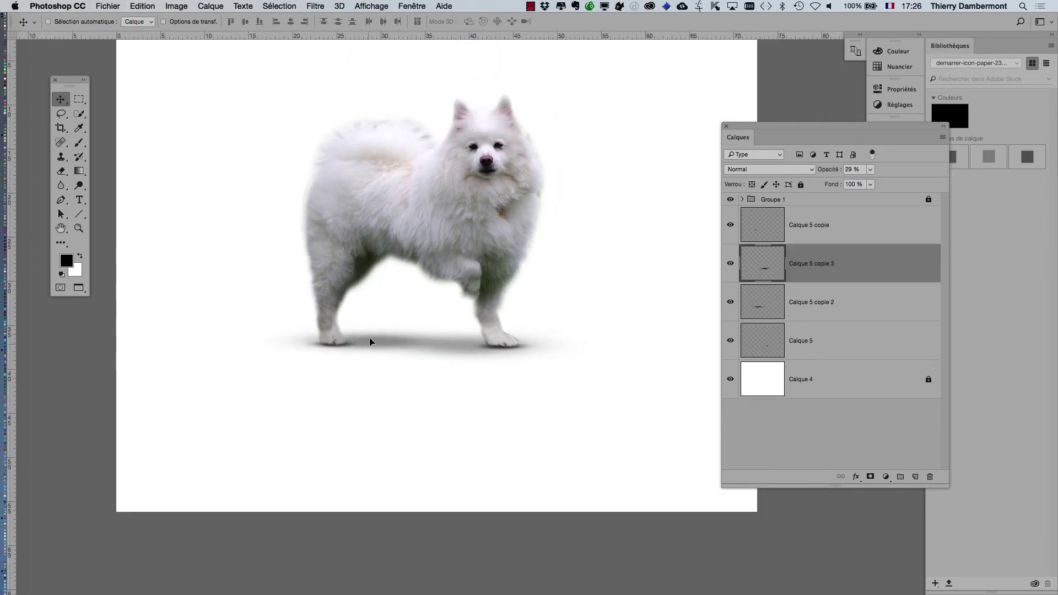
mouse_move(372, 351)
left_mouse_down()
mouse_move(370, 343)
mouse_move(495, 338)
left_mouse_up()
left_click(761, 315)
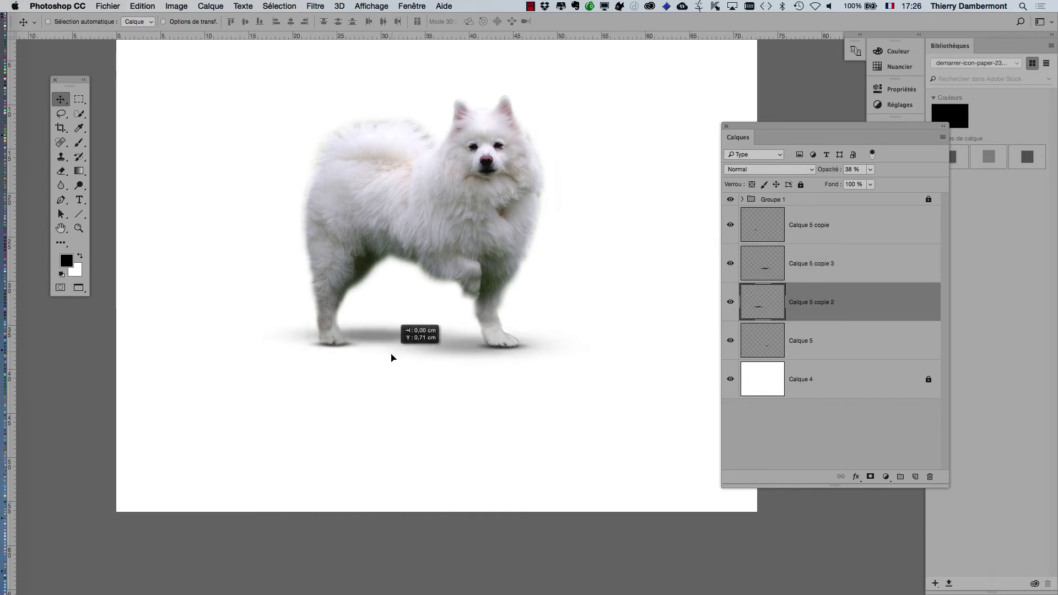
left_click(870, 169)
left_click_drag(857, 182, 862, 185)
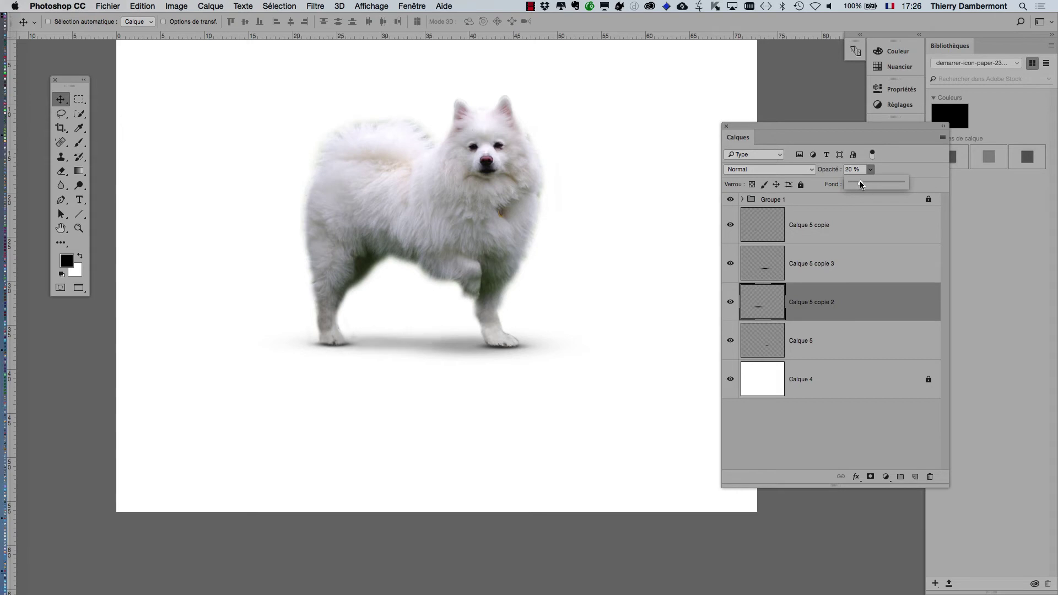
Preview the Calque 5 copie 2 shadow at 100% opacity, then revert it to 38%
scroll(422, 373, "up", 3)
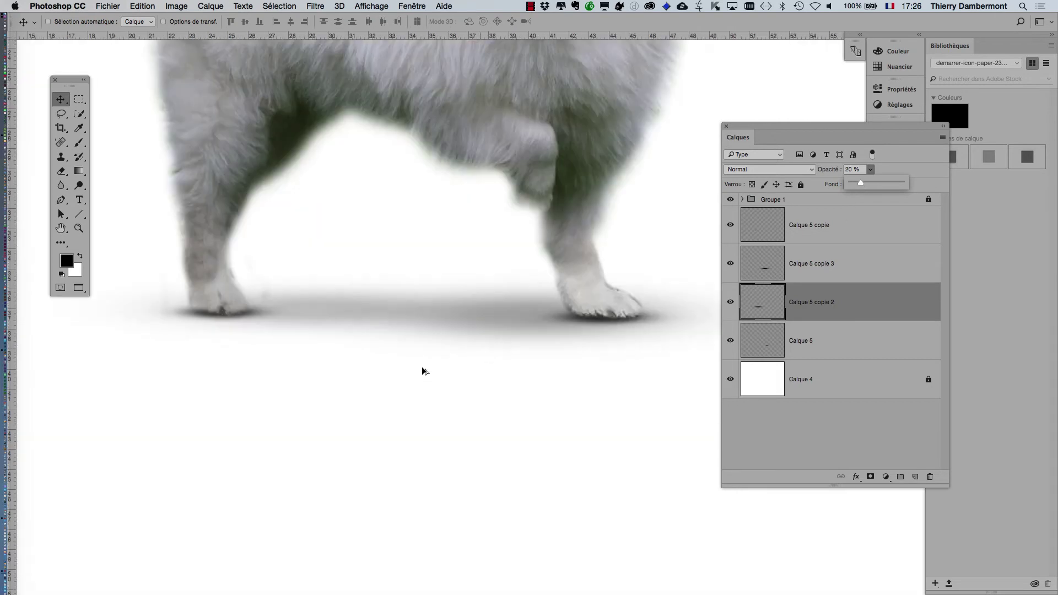
scroll(624, 331, "up", 2)
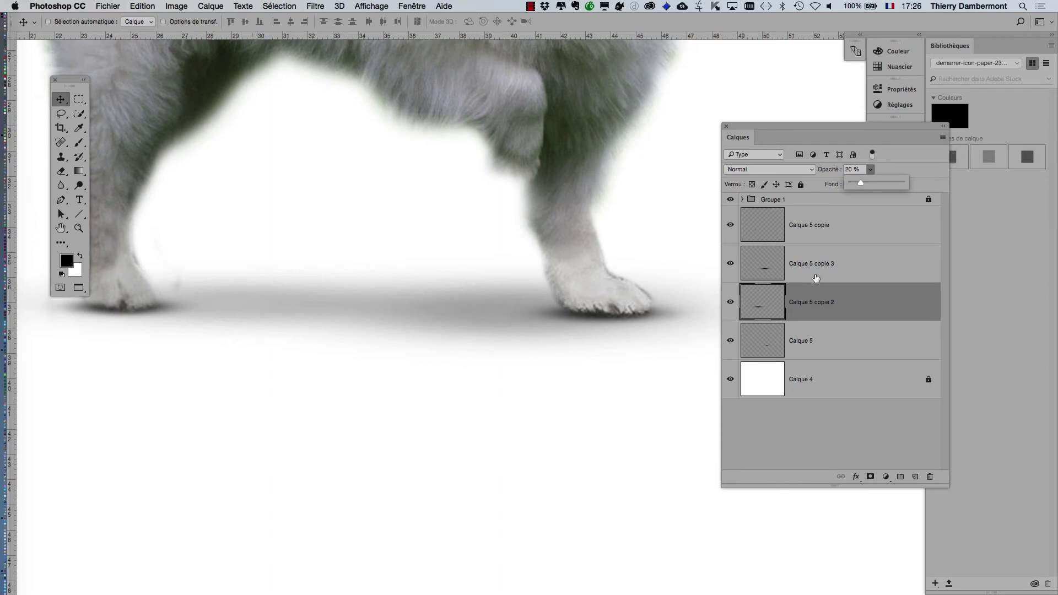
left_click_drag(871, 186, 918, 186)
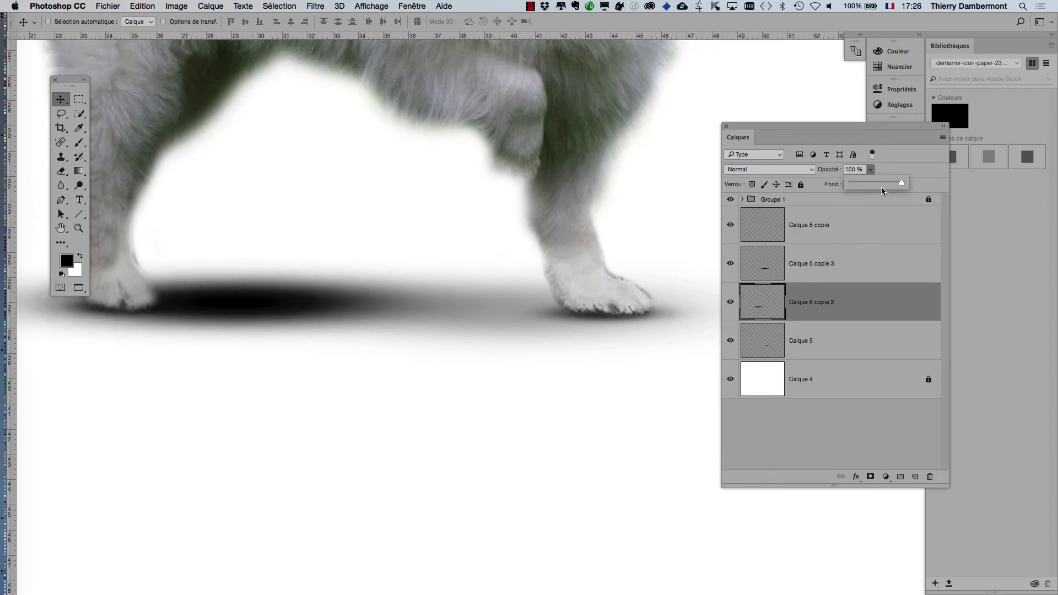
key("3")
key("8")
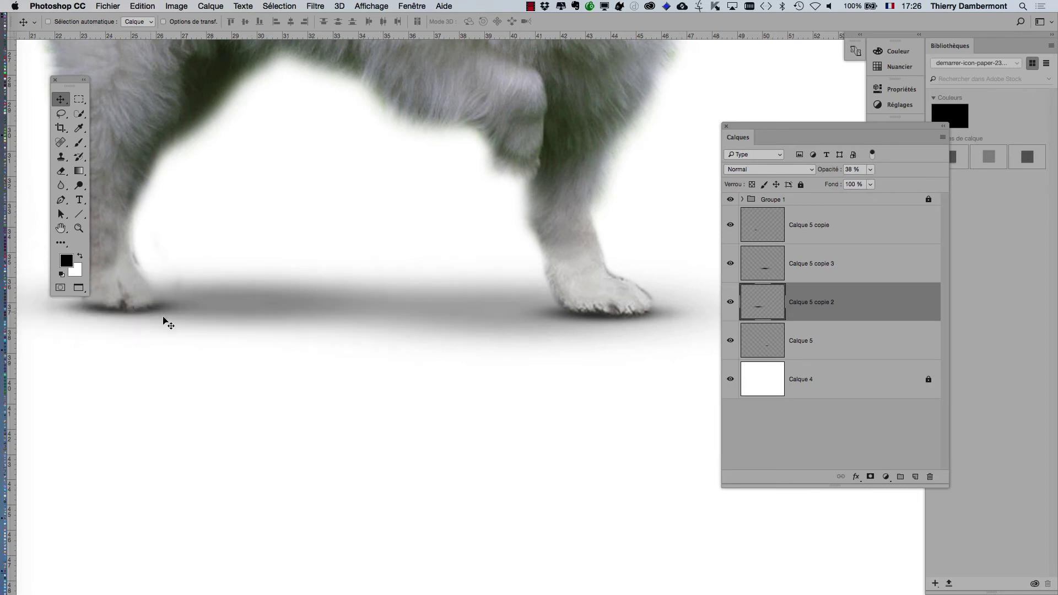
Check Calque 5, then settle Calque 5 copie 2's opacity back at about 38%
scroll(628, 335, "down", 2)
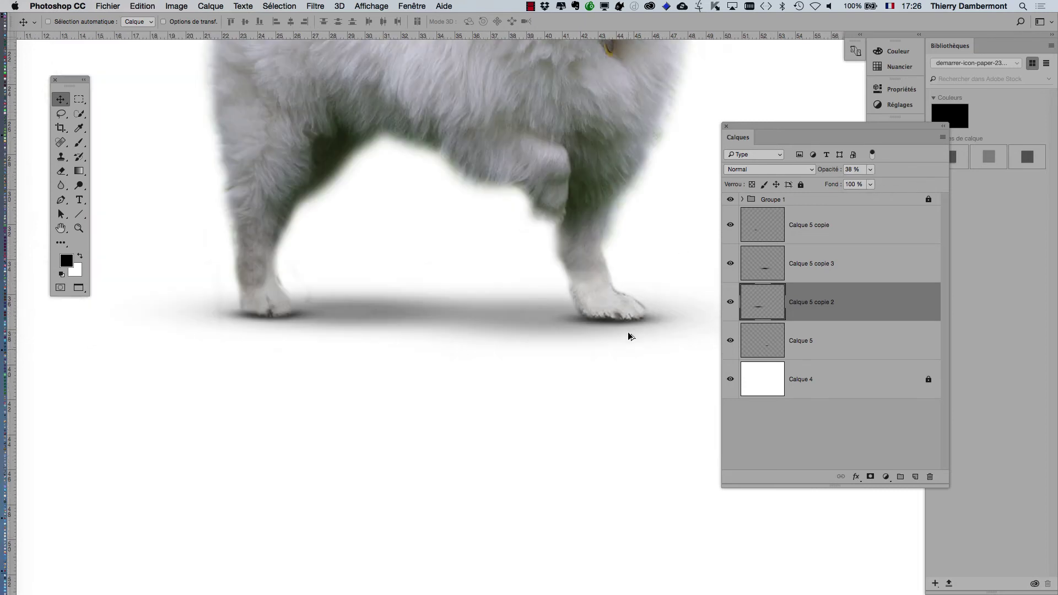
left_click(796, 349)
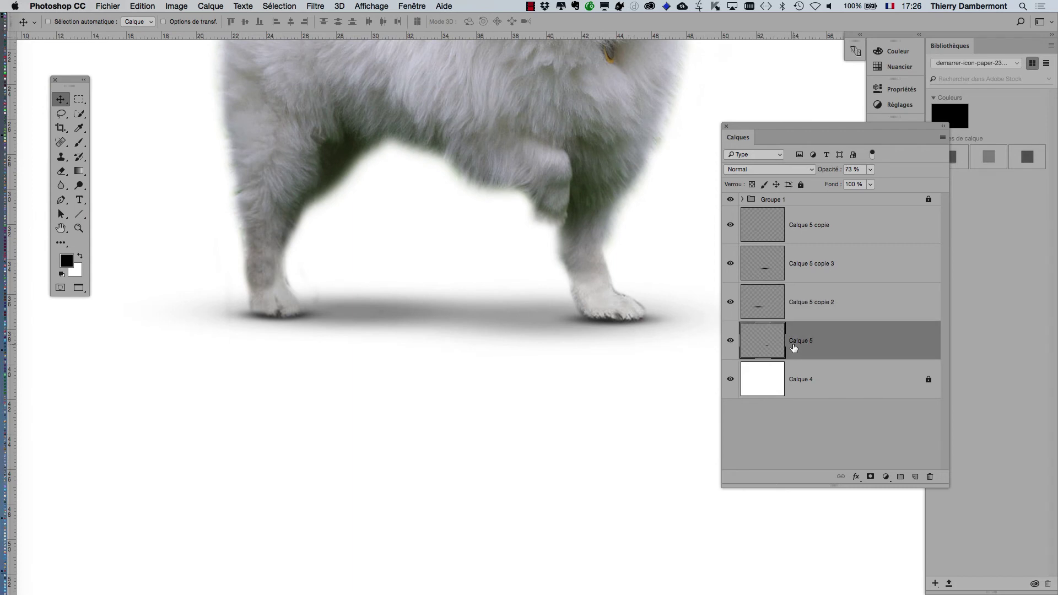
left_click(806, 263)
left_click(802, 302)
left_click(871, 170)
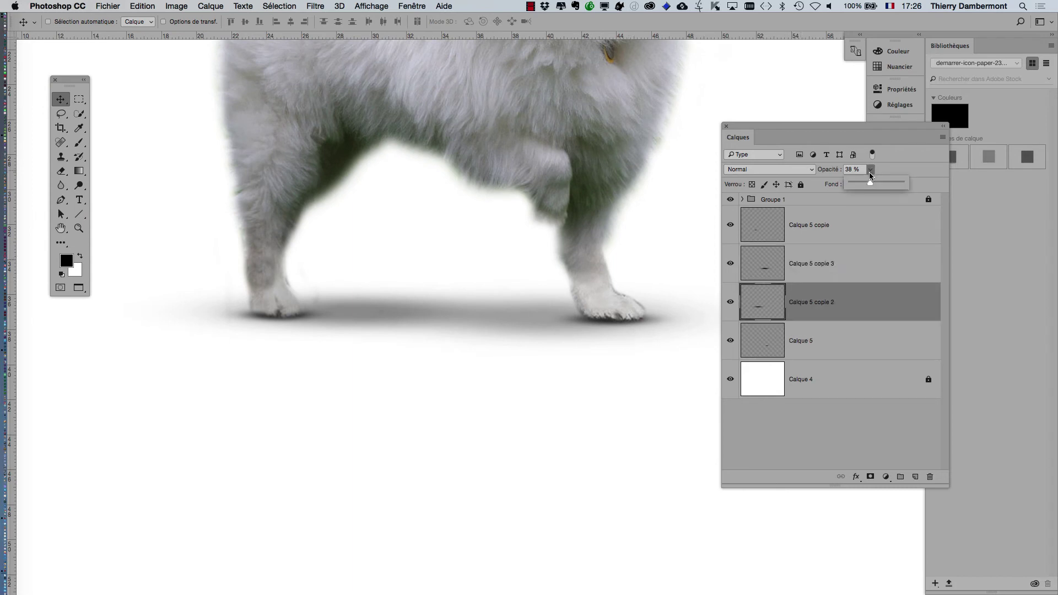
left_click_drag(874, 182, 911, 181)
left_click_drag(872, 184, 870, 184)
In Firefox, open the first Mach bands image result on its own in an enlarged window
key("super+Tab")
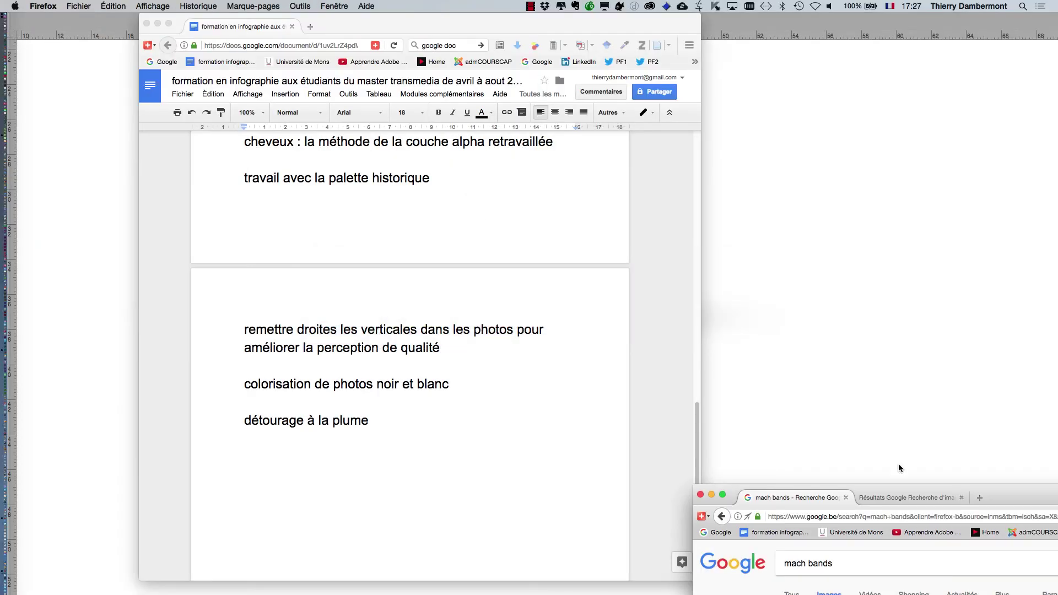
double_click(1034, 497)
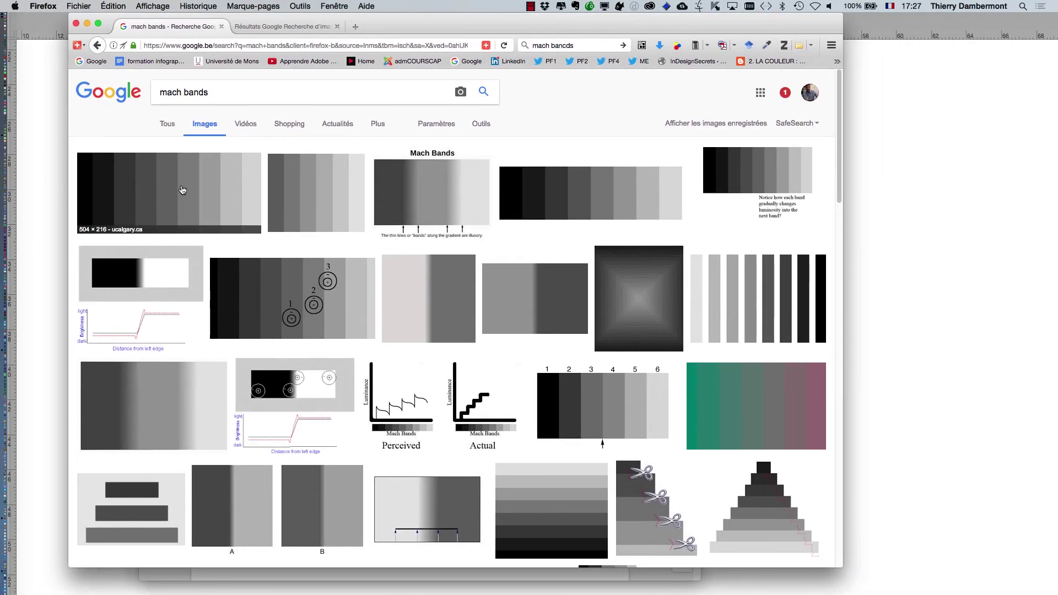
left_click(183, 189)
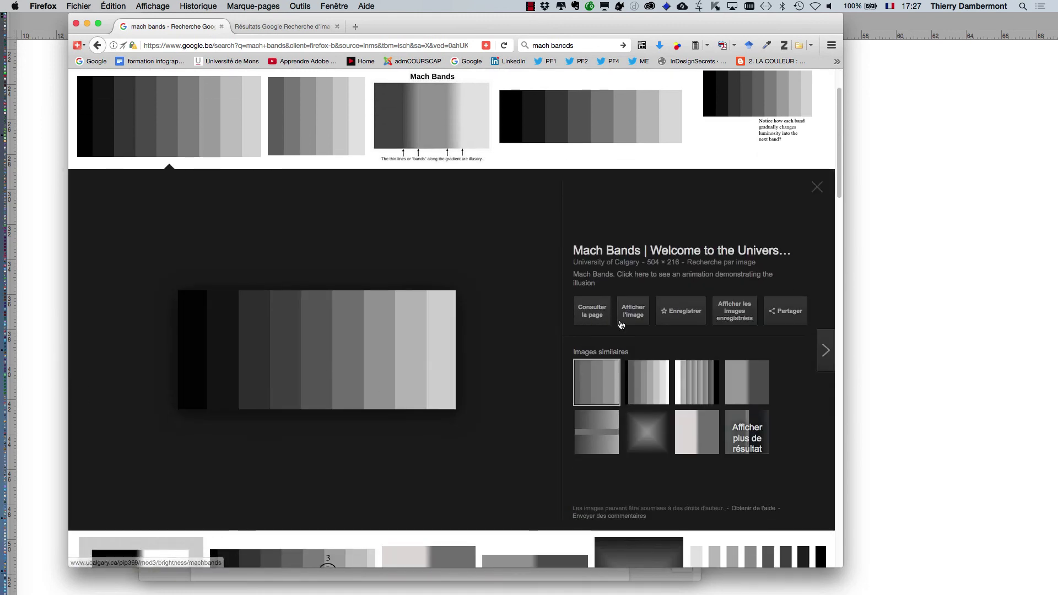
left_click(639, 314)
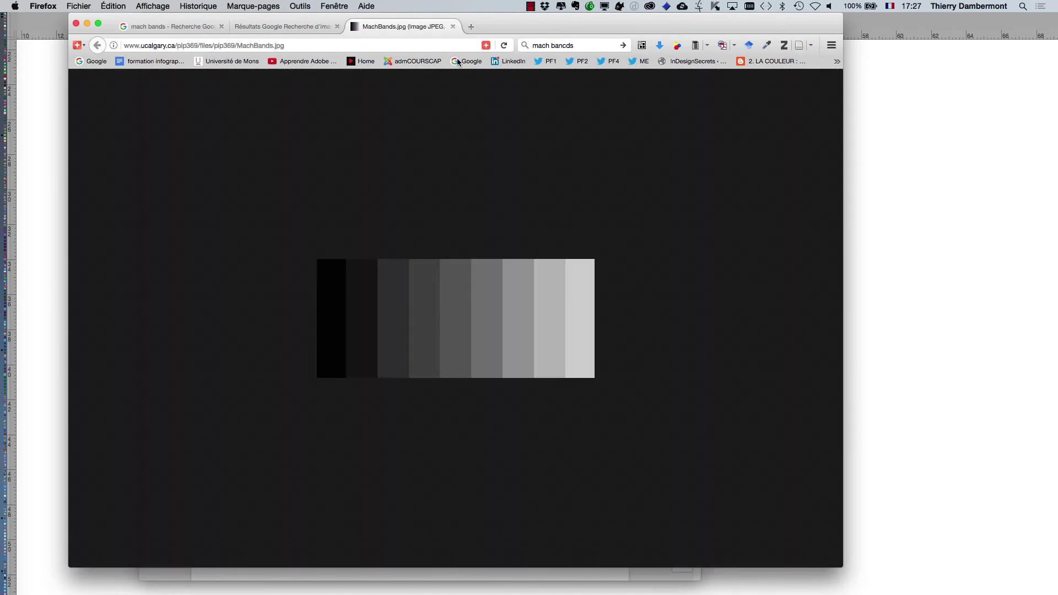
left_click_drag(518, 30, 468, 22)
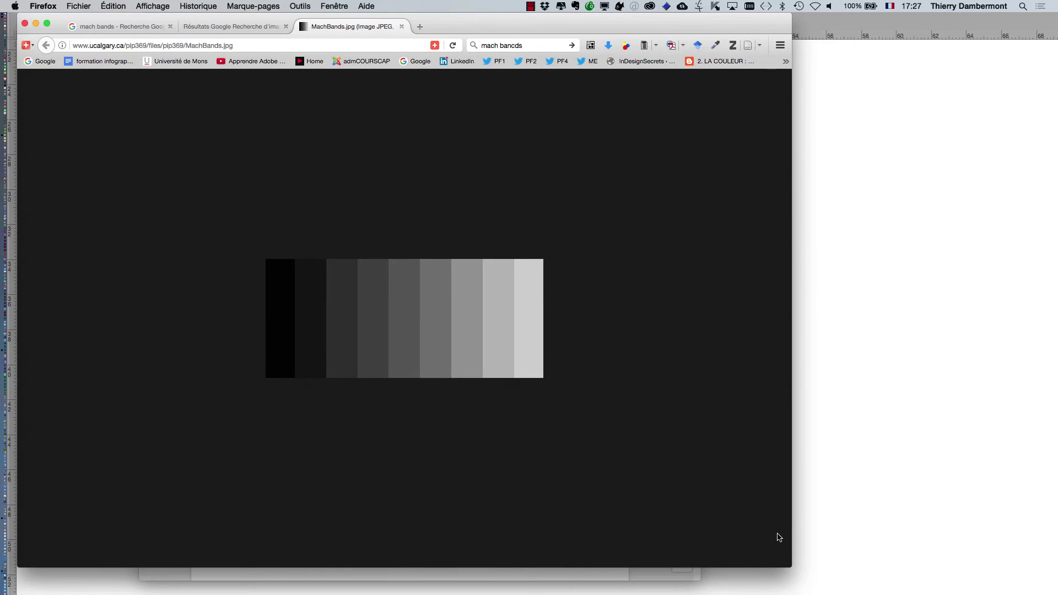
left_click_drag(789, 565, 1028, 582)
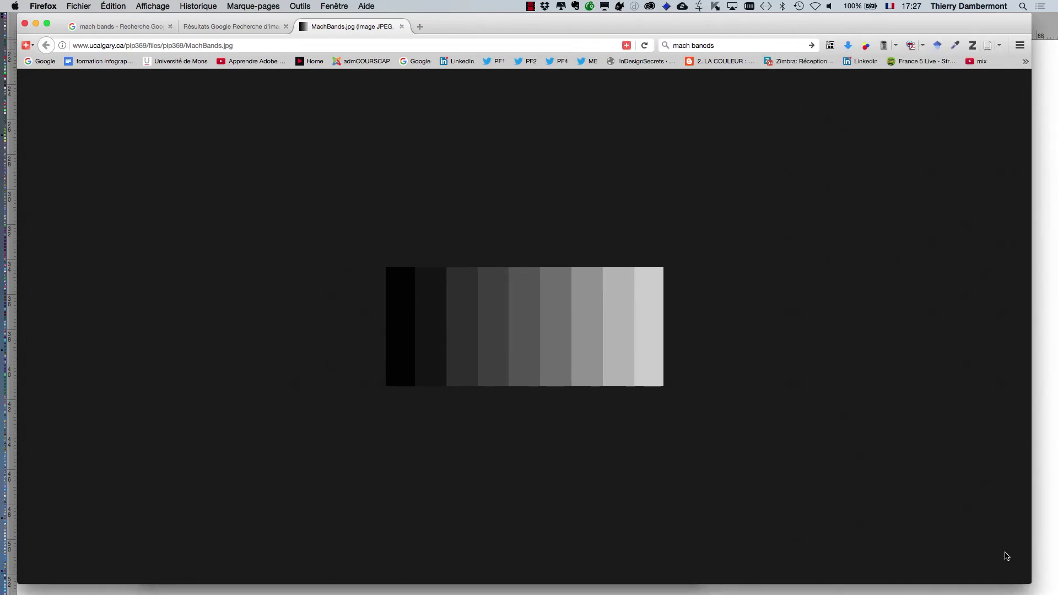
Zoom the Mach bands image to 300%, then close its tabs and the search window
key("super+plus")
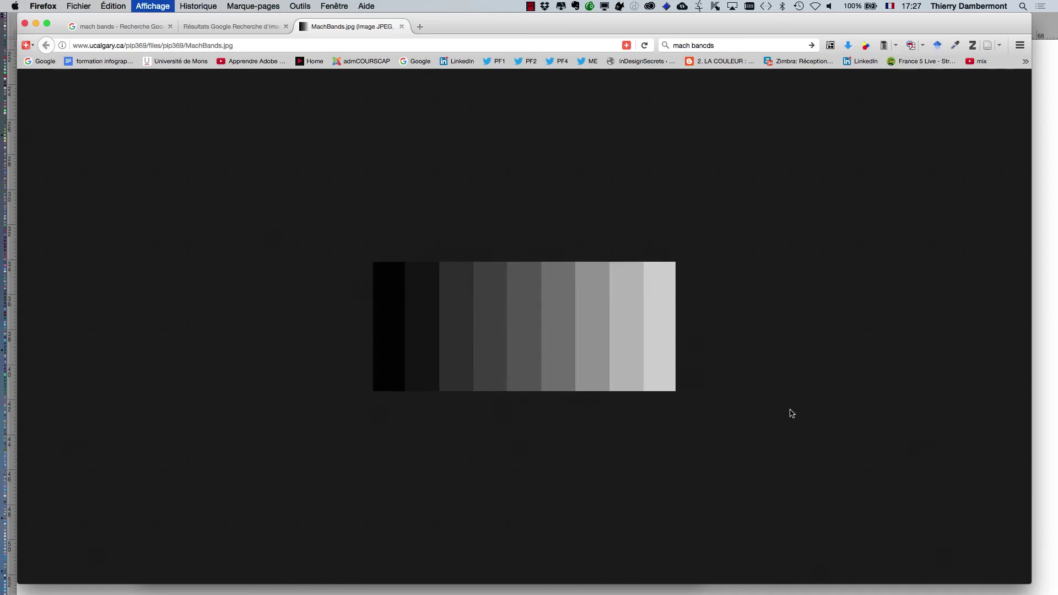
key("super+plus")
key("super+plus")
key("super+plus")
key("super+plus")
key("super+plus")
key("super+plus")
key("super+plus")
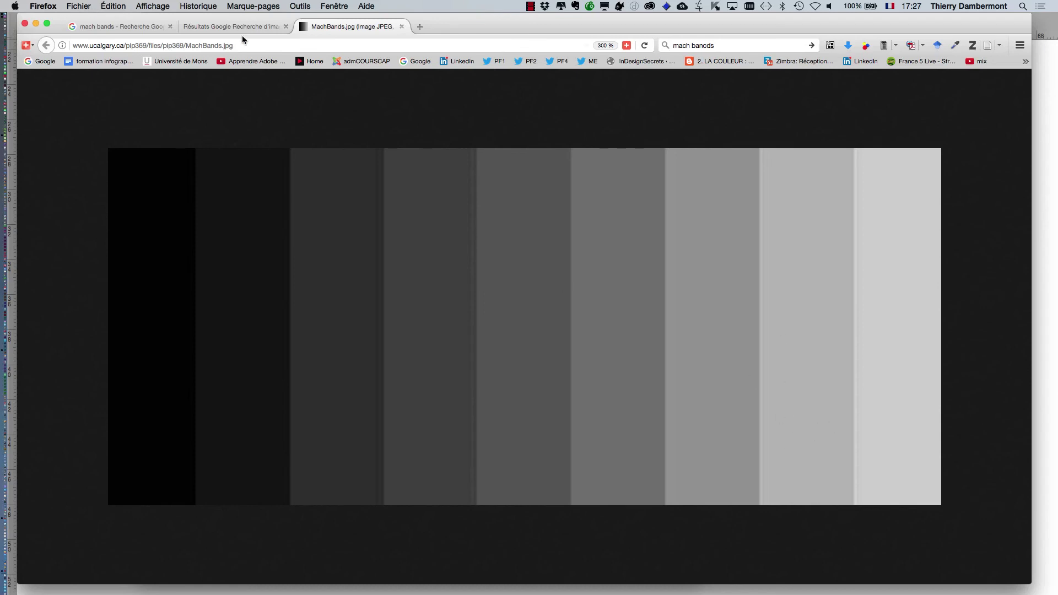
left_click(400, 27)
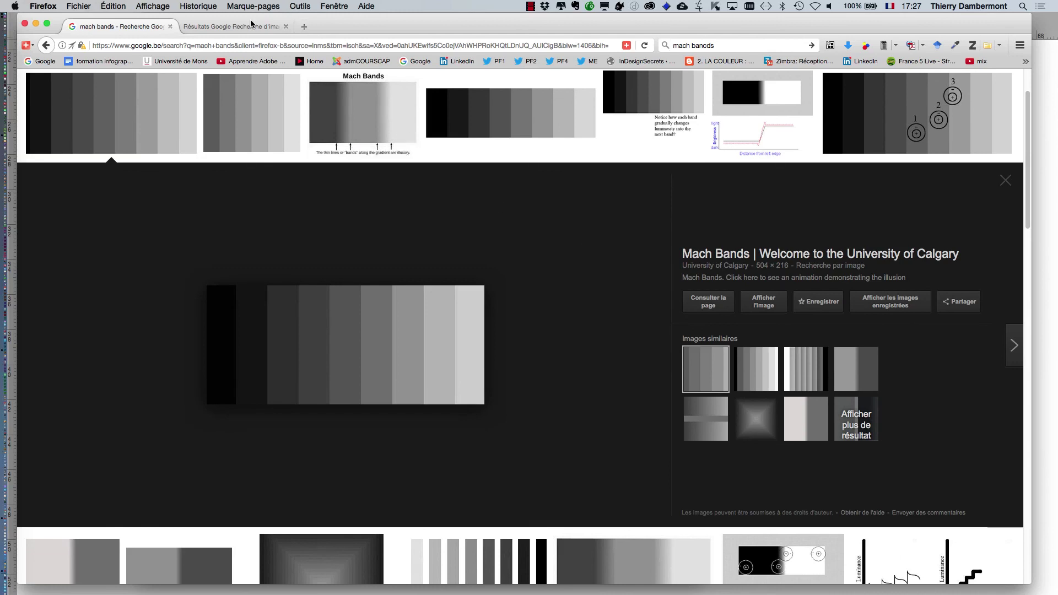
left_click(170, 26)
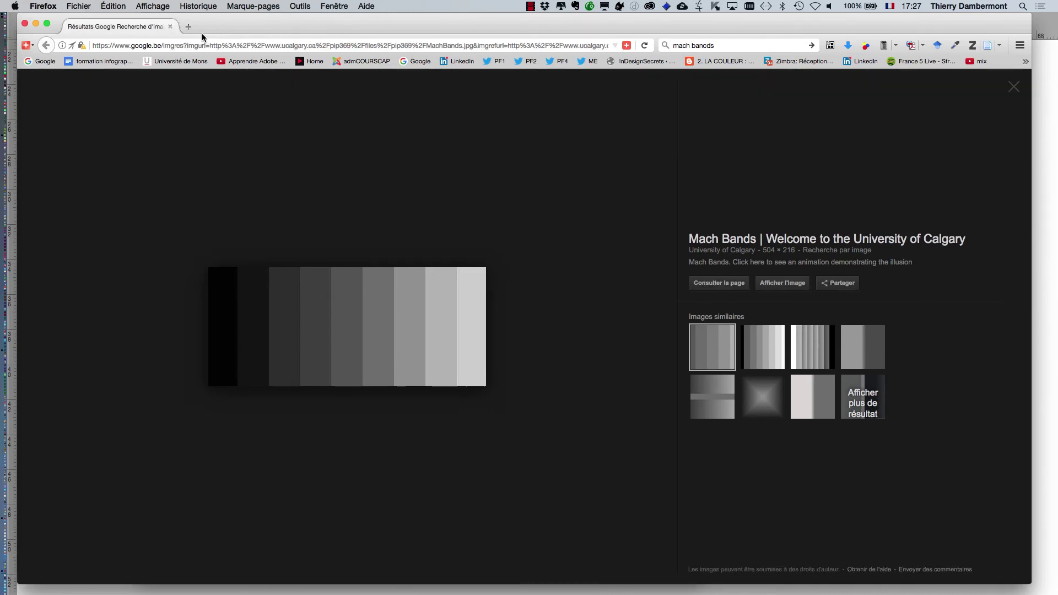
left_click(24, 23)
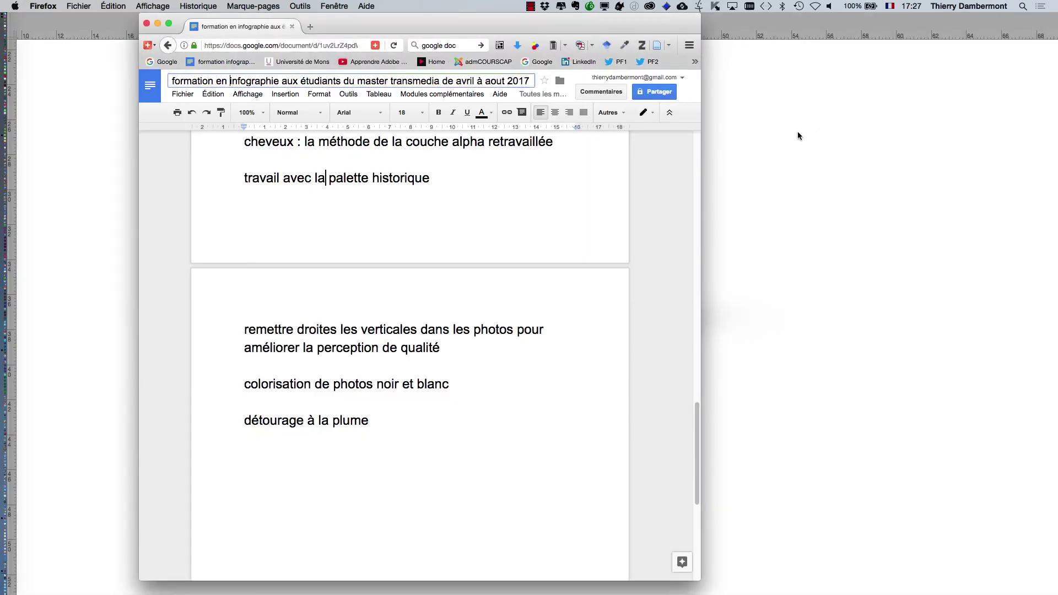
Return to Photoshop, move the Layers panel aside, and pan toward the dog
left_click(752, 126)
left_click_drag(753, 125, 801, 140)
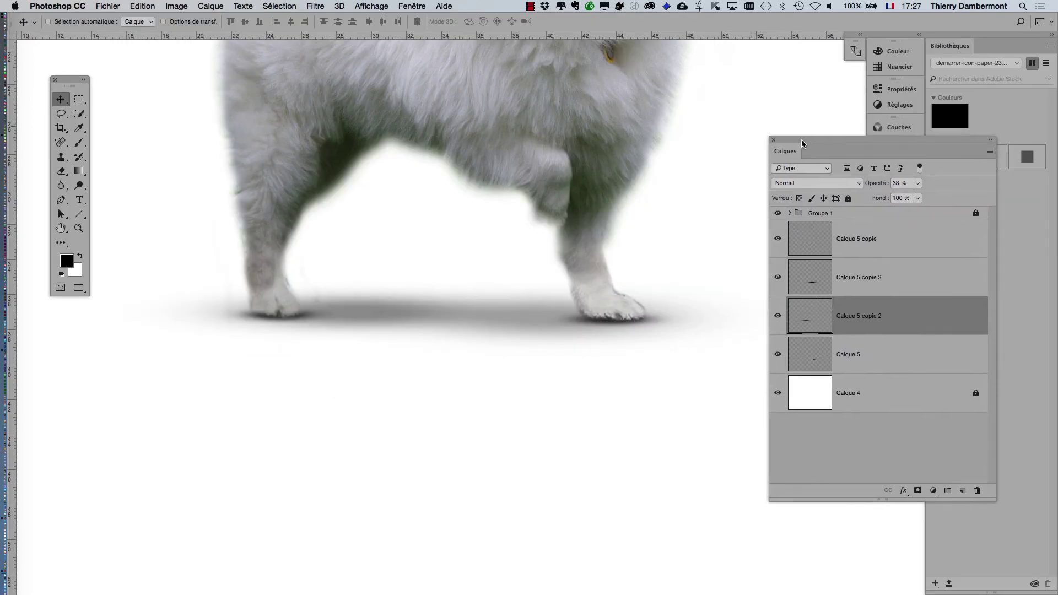
scroll(608, 276, "down", 3)
scroll(608, 275, "down", 2)
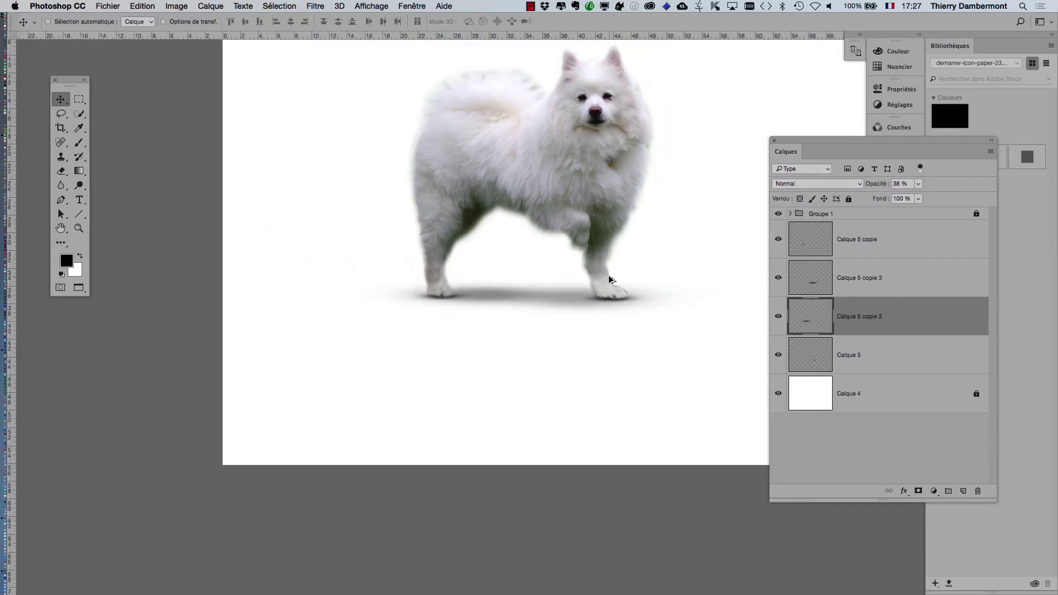
mouse_move(608, 276)
left_mouse_down()
mouse_move(414, 300)
mouse_move(426, 309)
left_mouse_up()
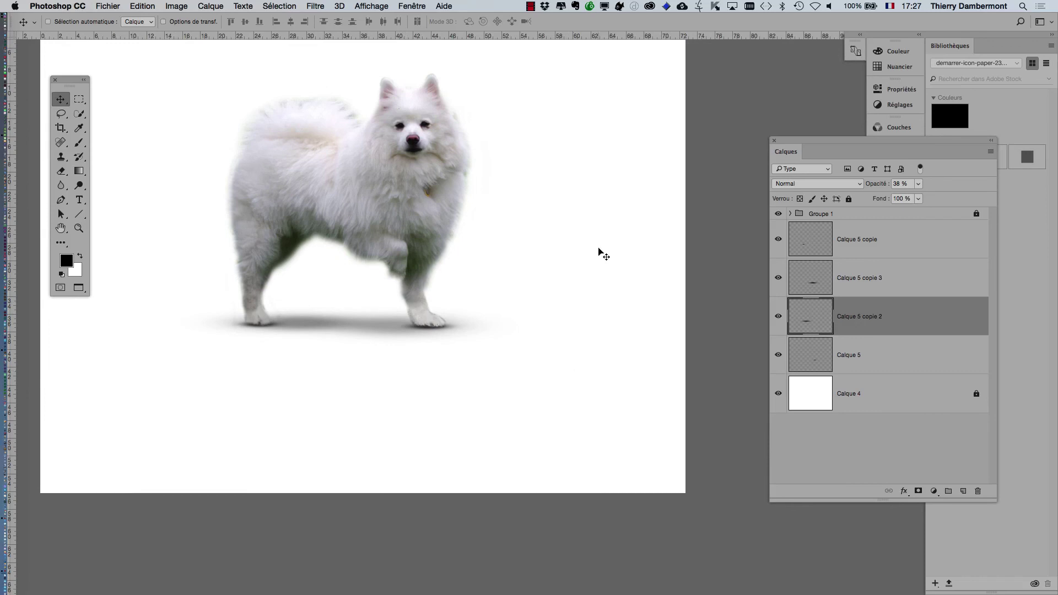
Zoom out and recentre the canvas to show the whole dog and its ground shadow
scroll(358, 118, "up", 2)
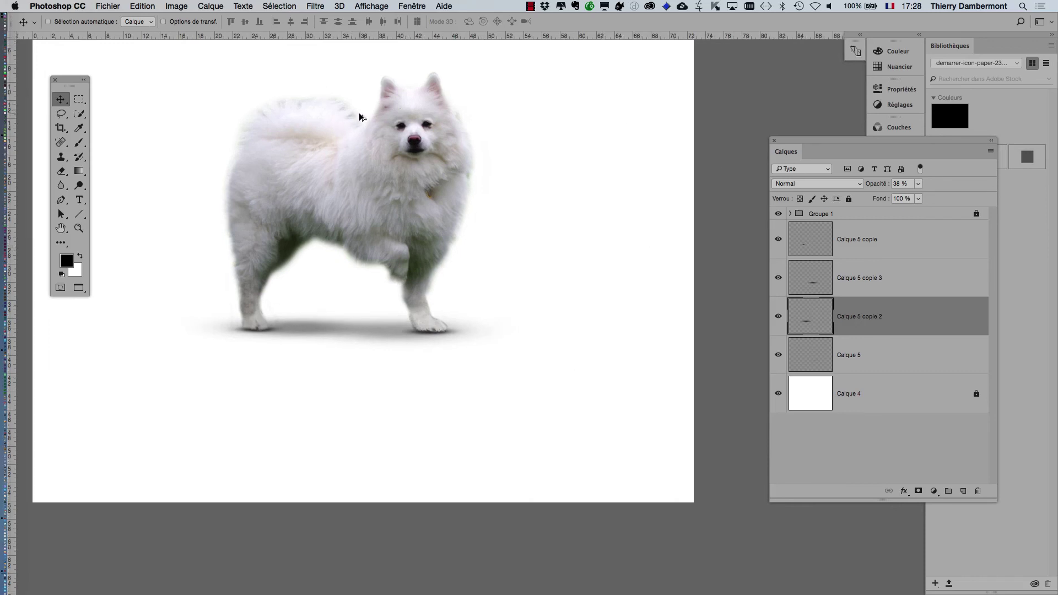
scroll(357, 118, "up", 2)
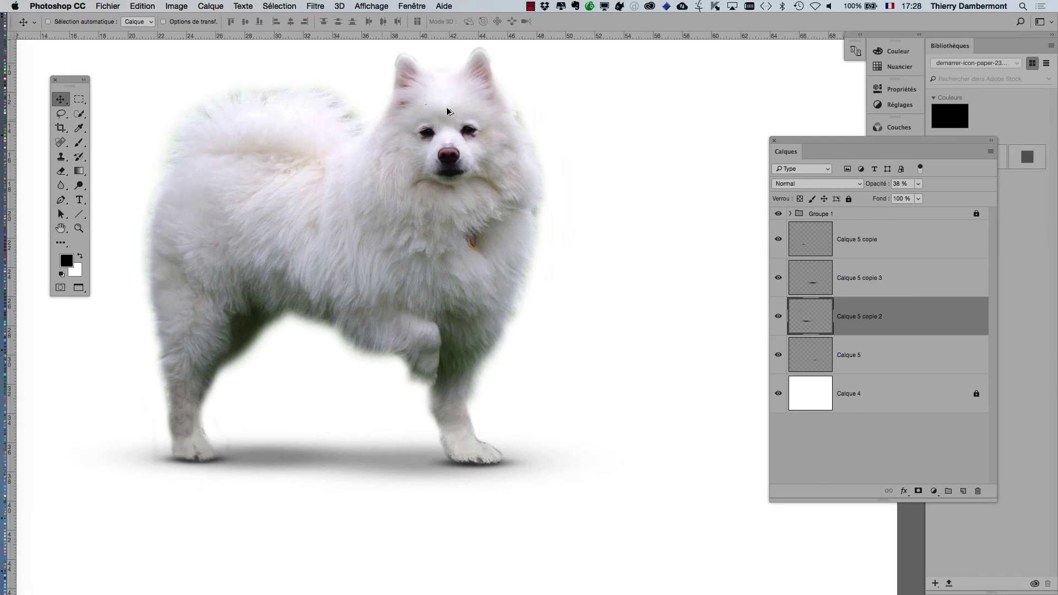
scroll(591, 248, "down", 1)
scroll(591, 248, "down", 1)
scroll(591, 248, "down", 1)
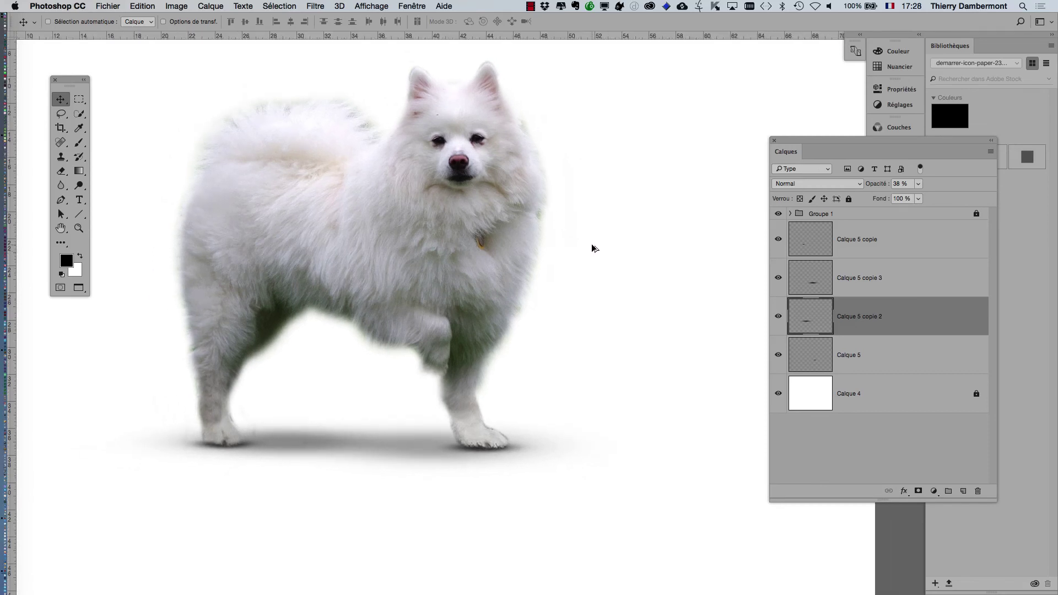
scroll(592, 247, "down", 1)
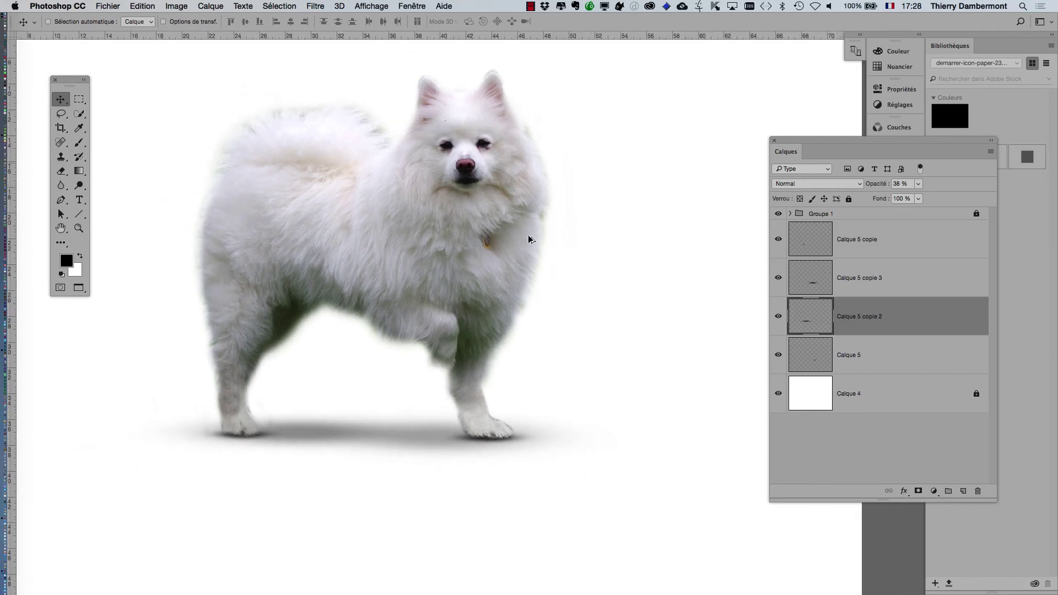
scroll(641, 271, "down", 1)
scroll(640, 271, "down", 1)
scroll(640, 272, "down", 1)
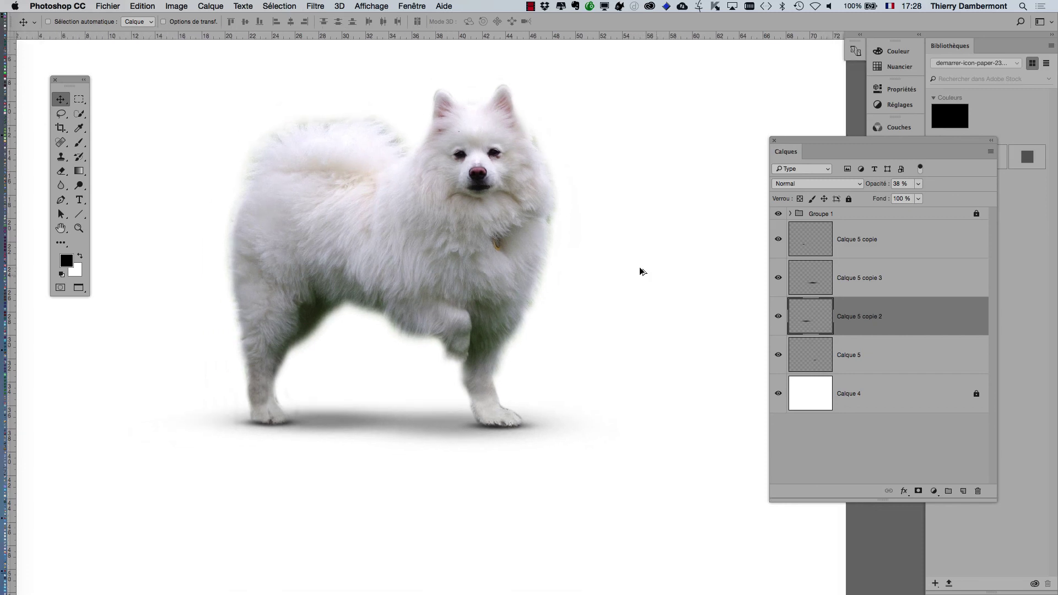
scroll(640, 271, "down", 1)
scroll(639, 271, "down", 2)
left_click_drag(604, 229, 444, 205)
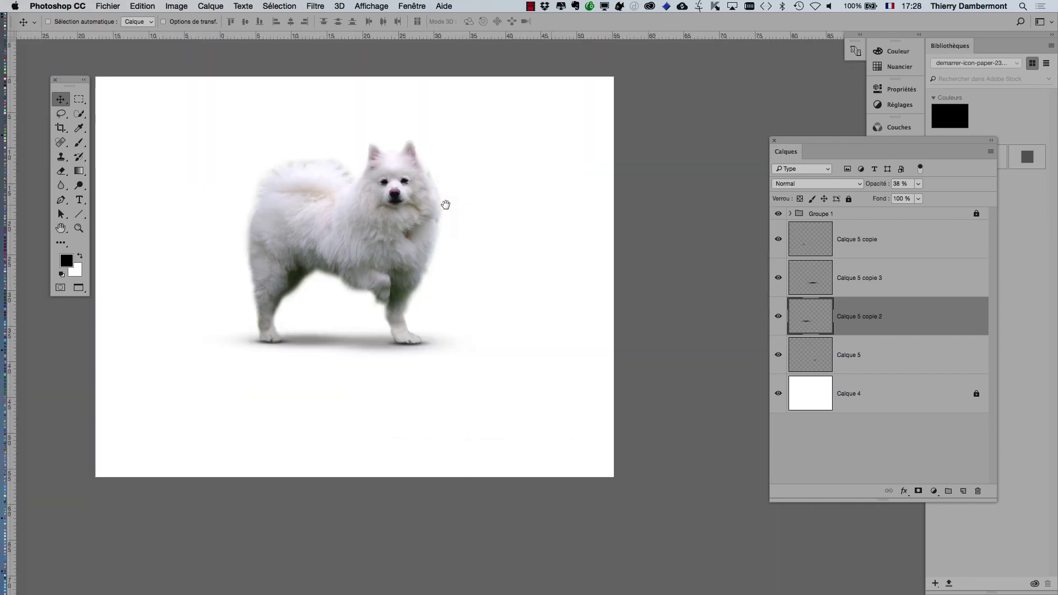